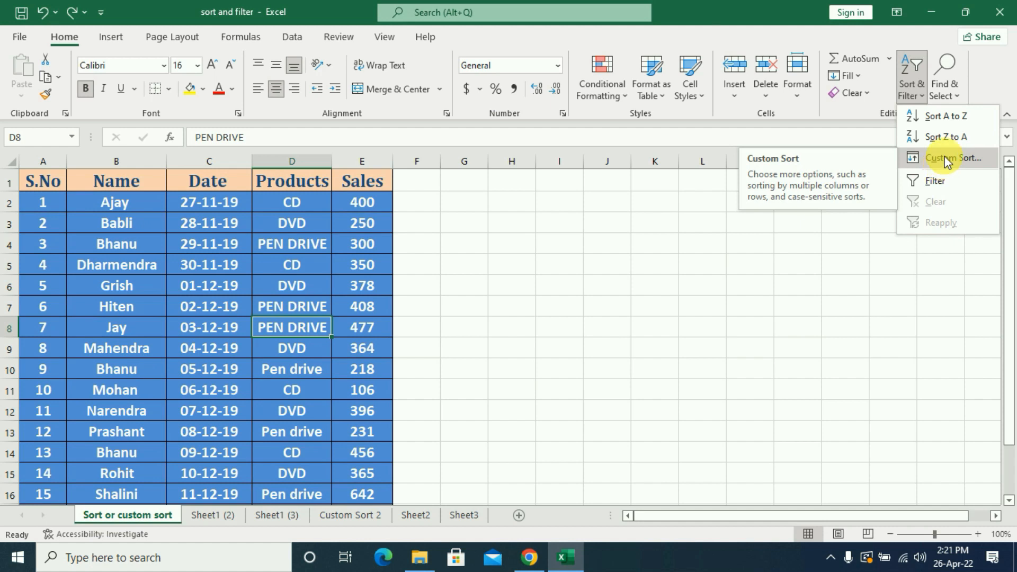
Start a custom sort of the sales table with Products as the sort column.
click(945, 157)
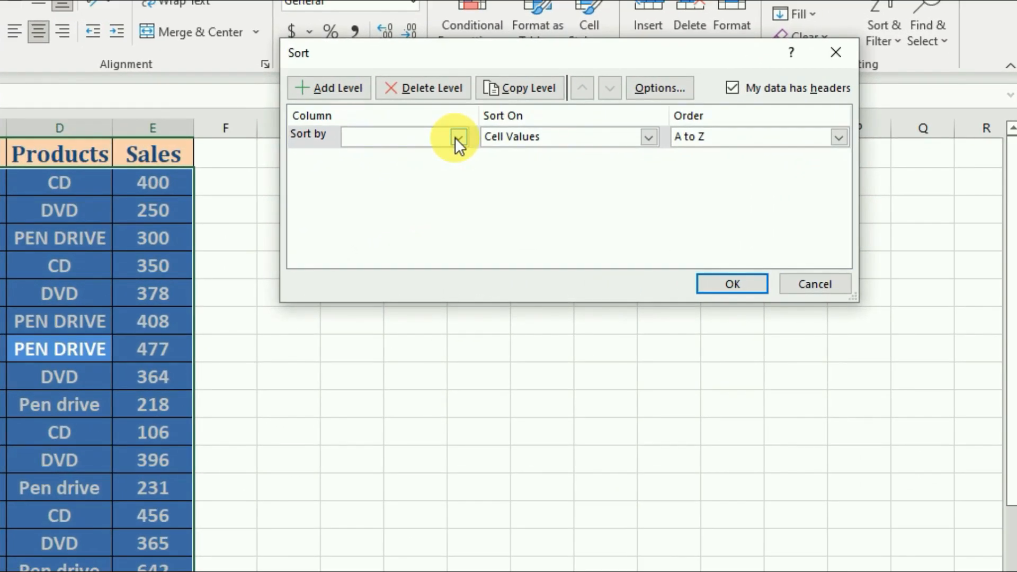
click(418, 150)
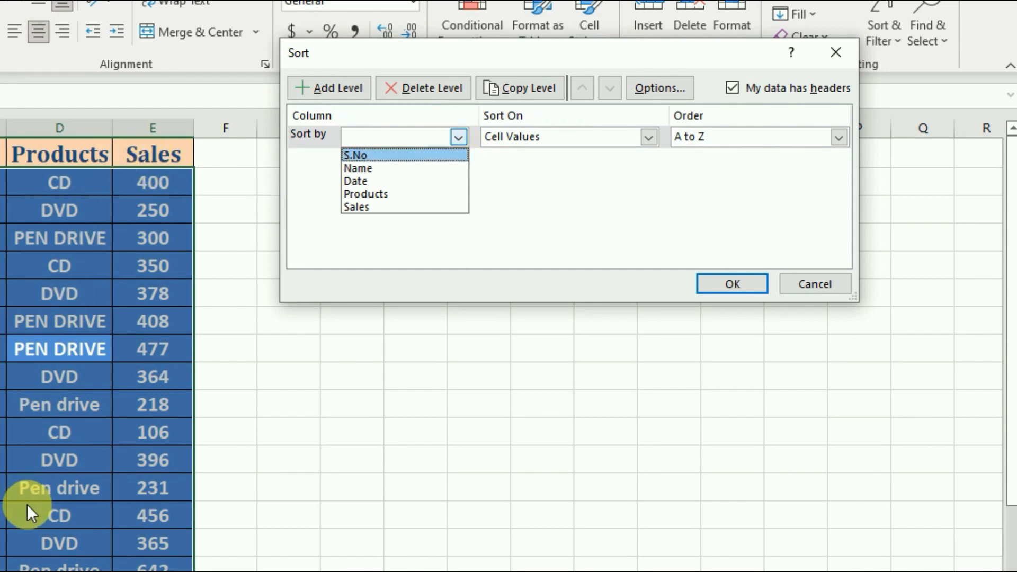
click(369, 194)
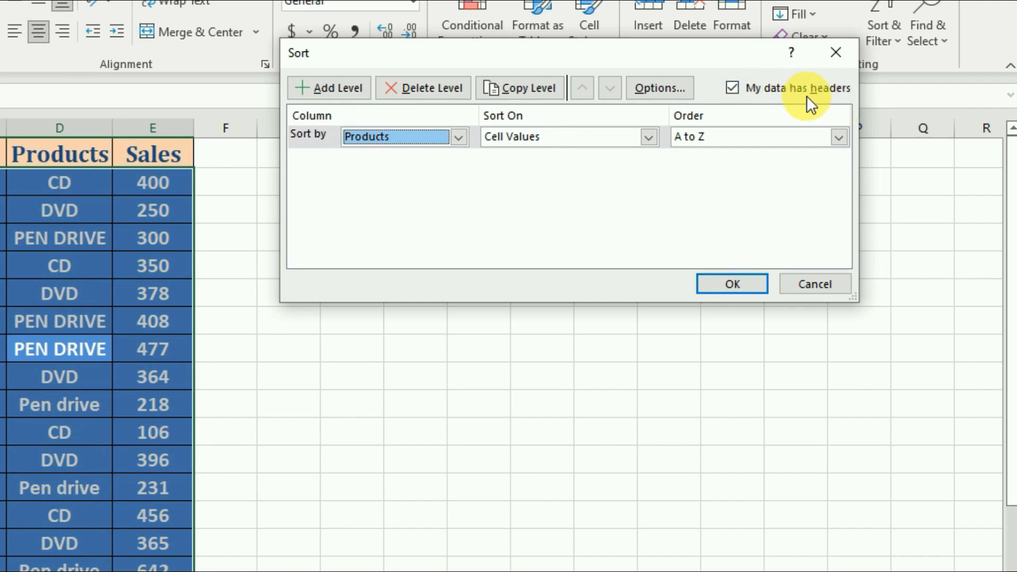
Try the custom sort without data headers to check the column choices, and restore headers with Products as the sort column.
click(733, 88)
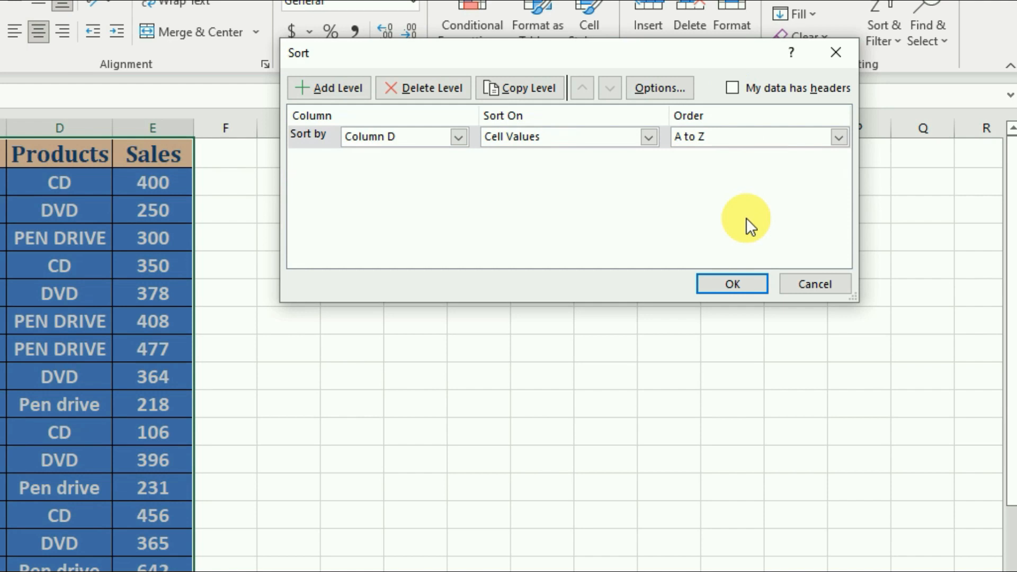
click(459, 138)
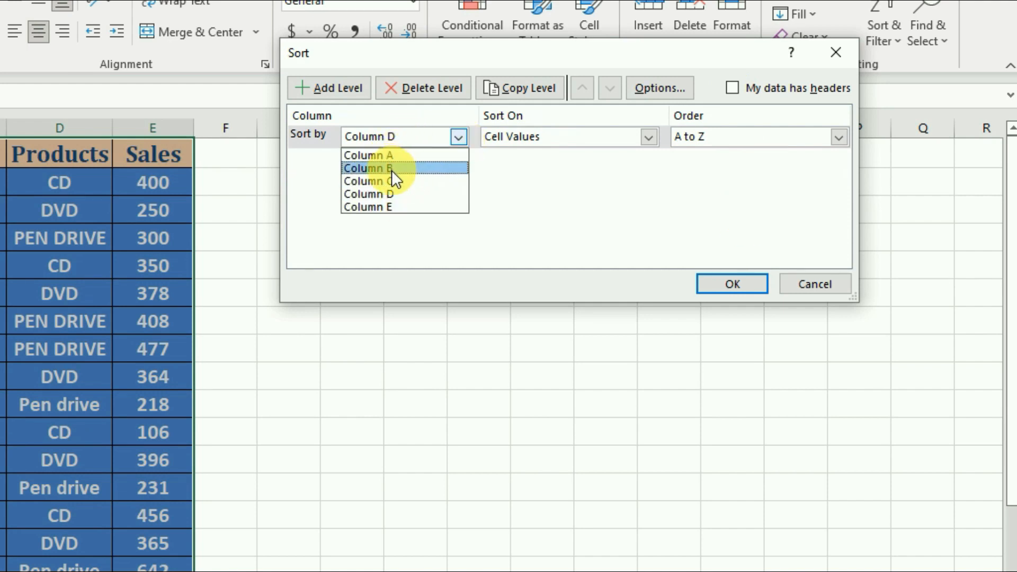
click(456, 230)
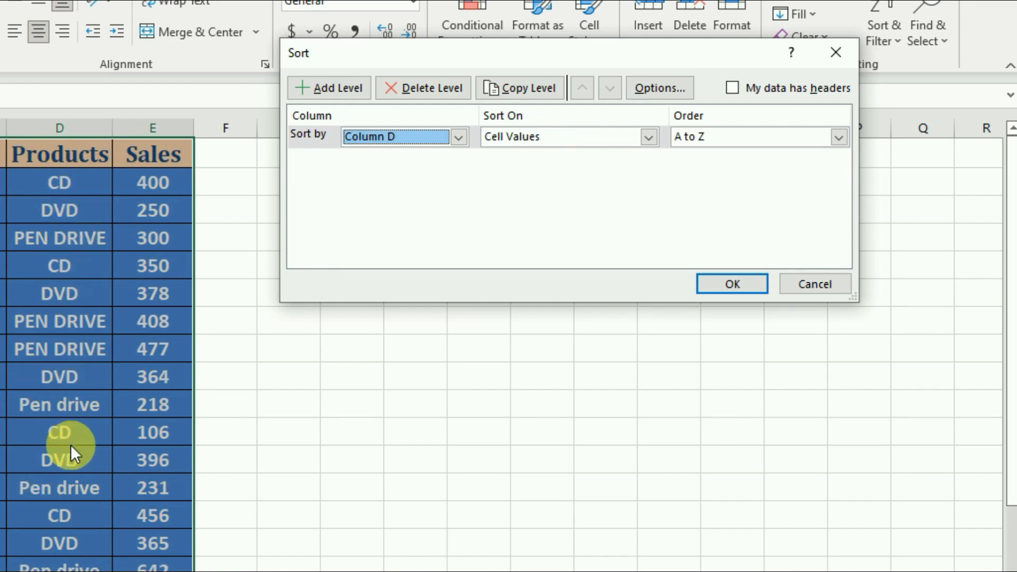
click(731, 89)
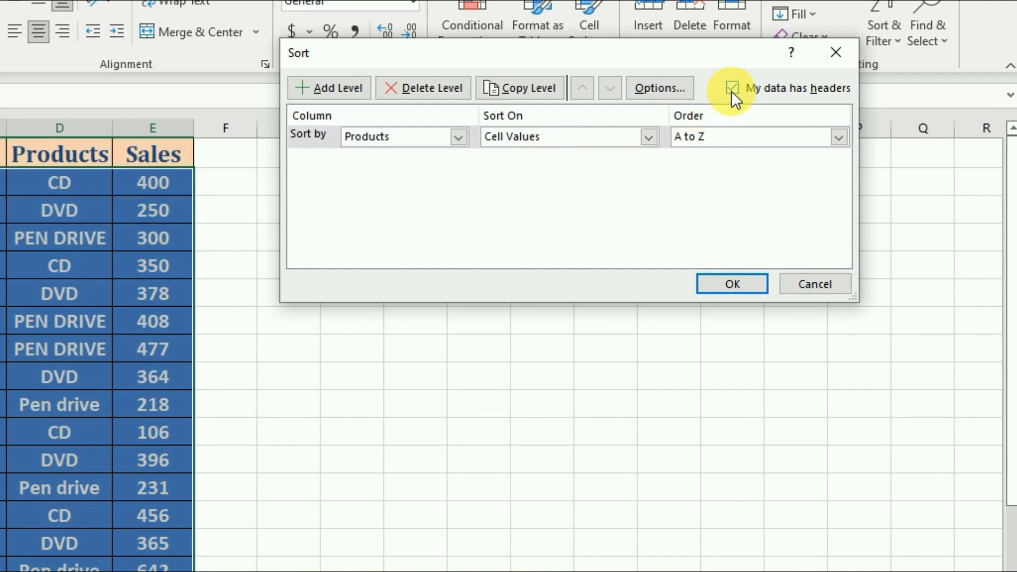
click(460, 138)
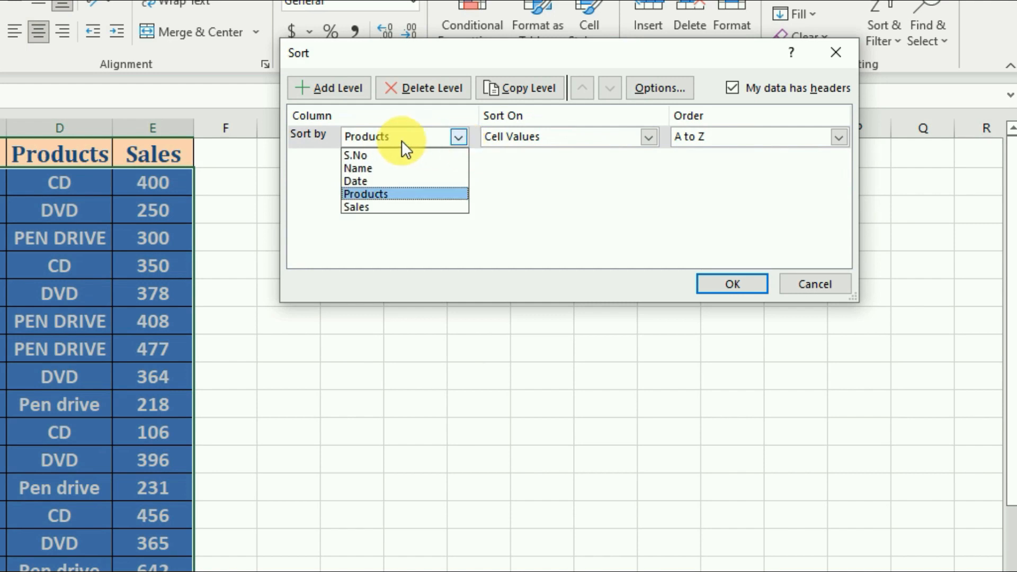
click(380, 197)
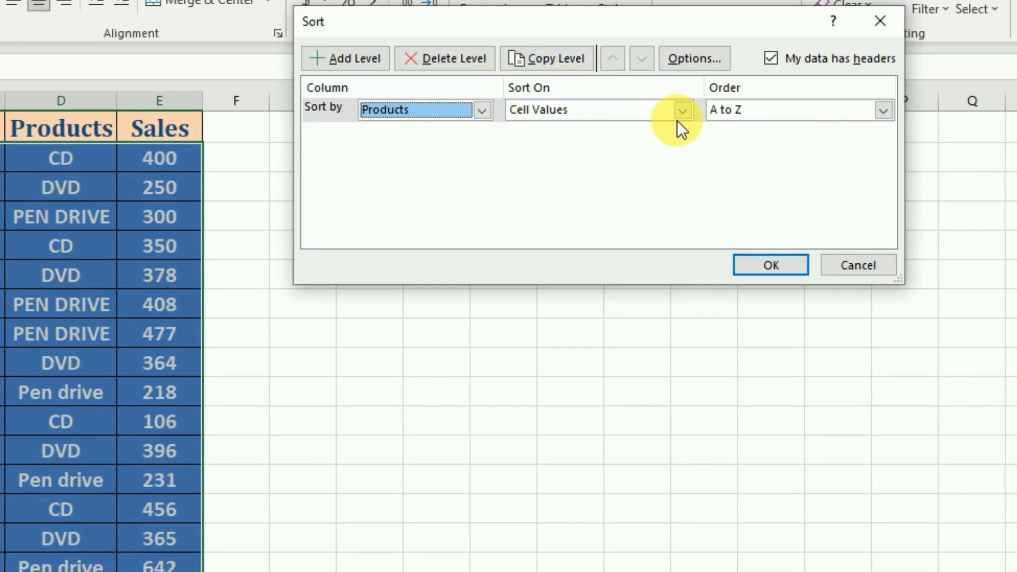
Try Z to A order, apply the Products sort in A to Z order instead, and undo that sort.
click(883, 111)
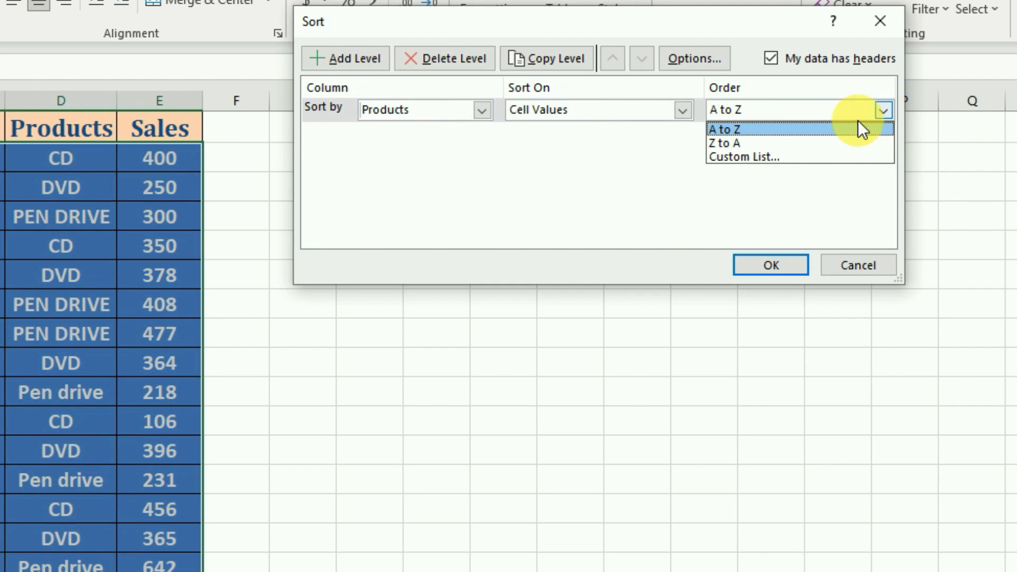
click(739, 143)
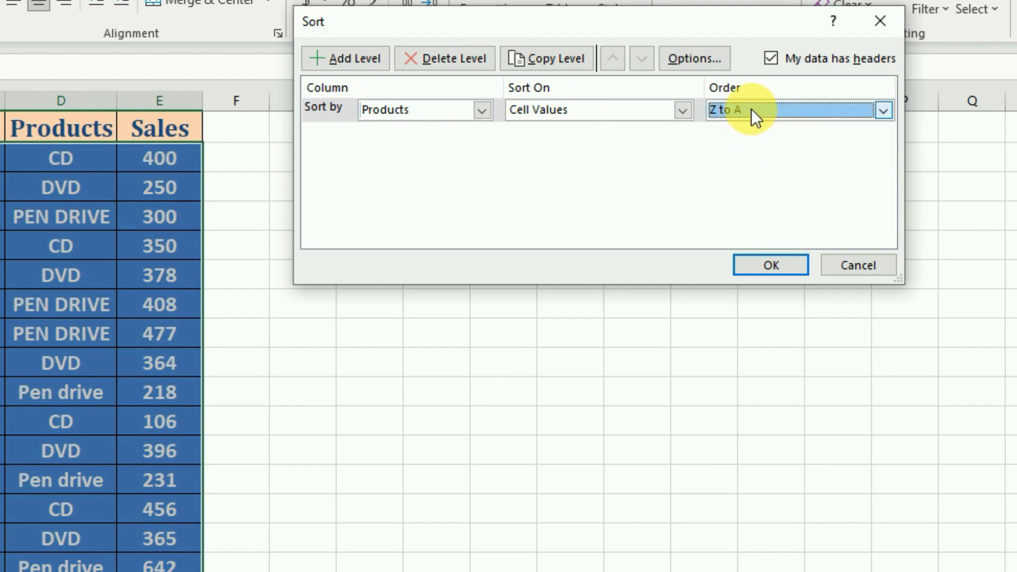
click(884, 112)
click(728, 129)
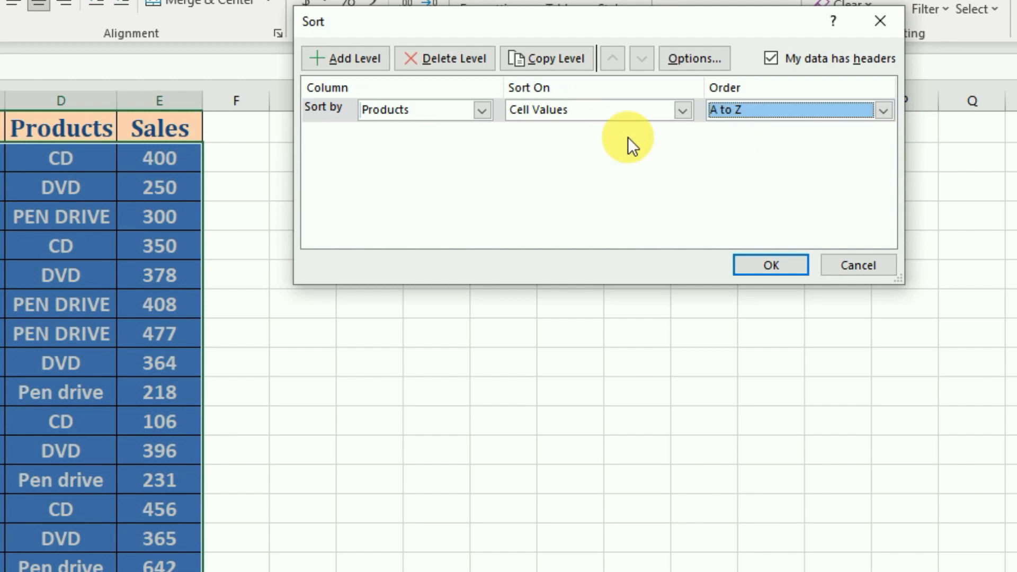
click(742, 262)
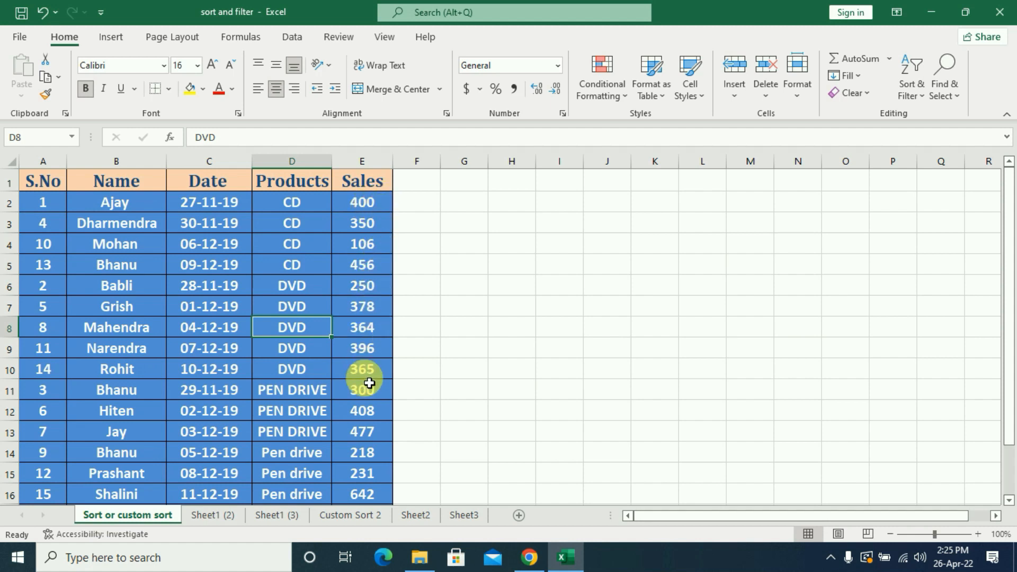
key(ctrl+z)
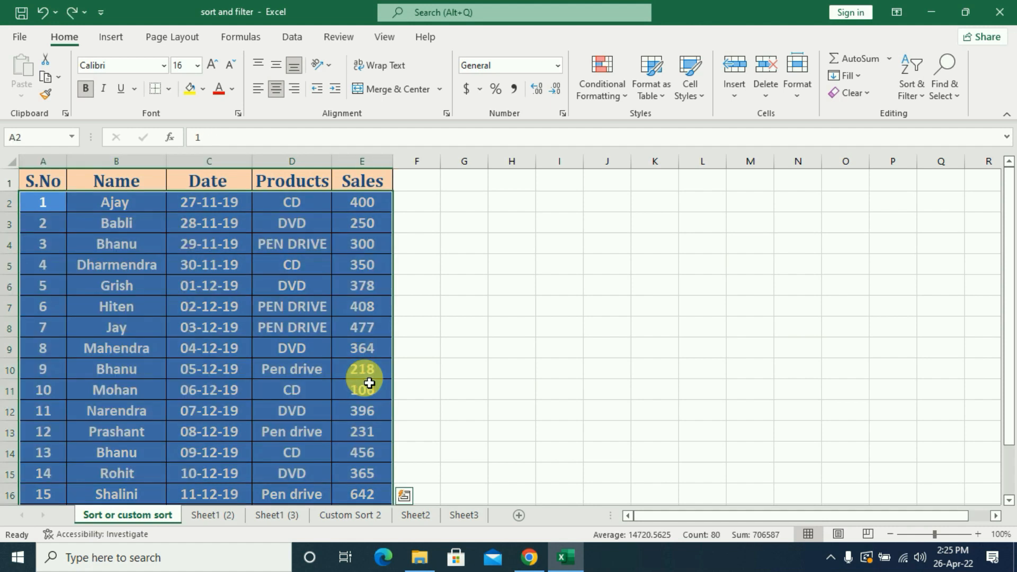
Start a new custom sort with Products as the first sort column, on cell values in A to Z order.
click(911, 98)
click(917, 157)
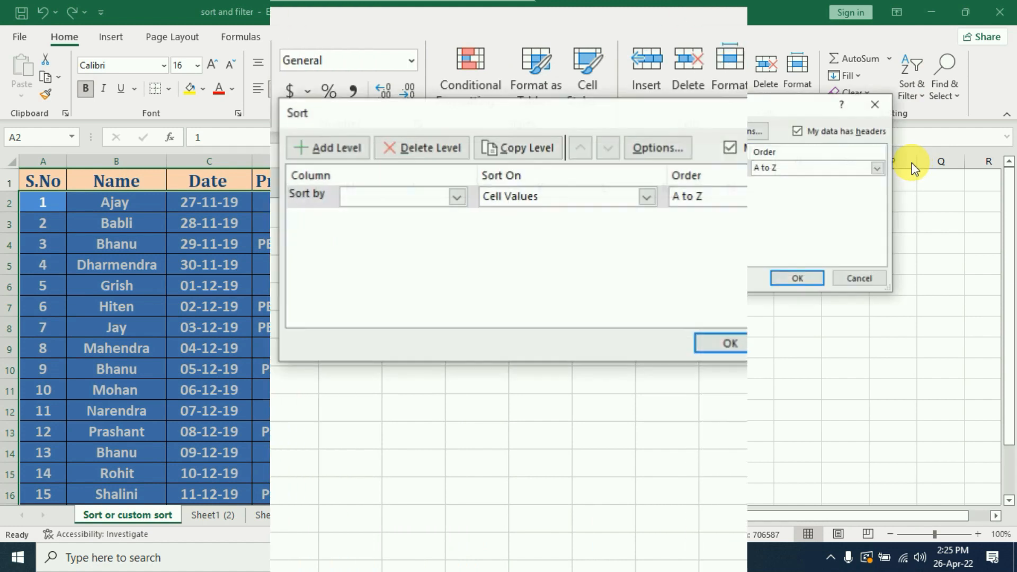
click(456, 197)
click(364, 252)
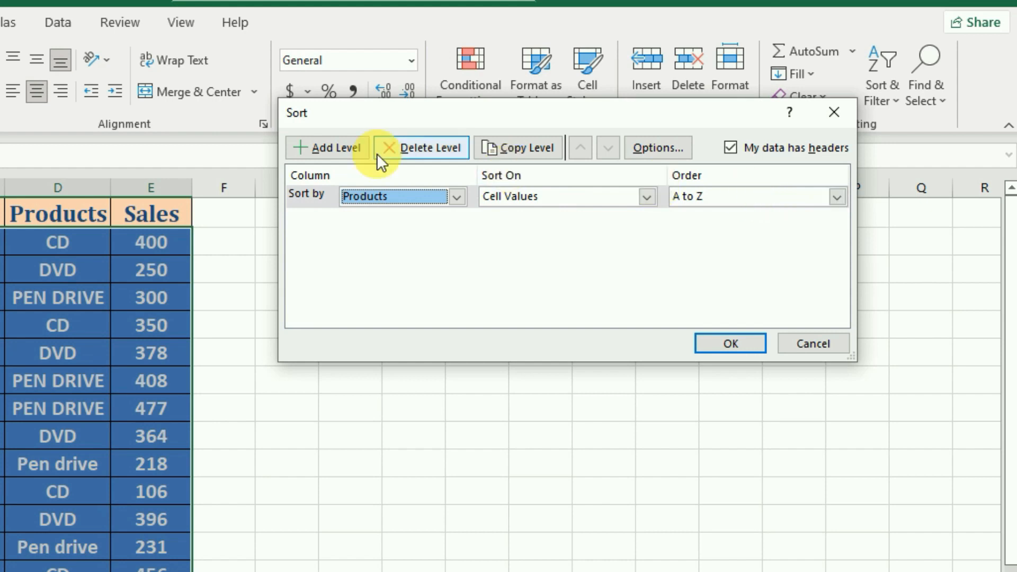
Add a second sort level on Sales cell values from Smallest to Largest and apply the sort.
click(336, 149)
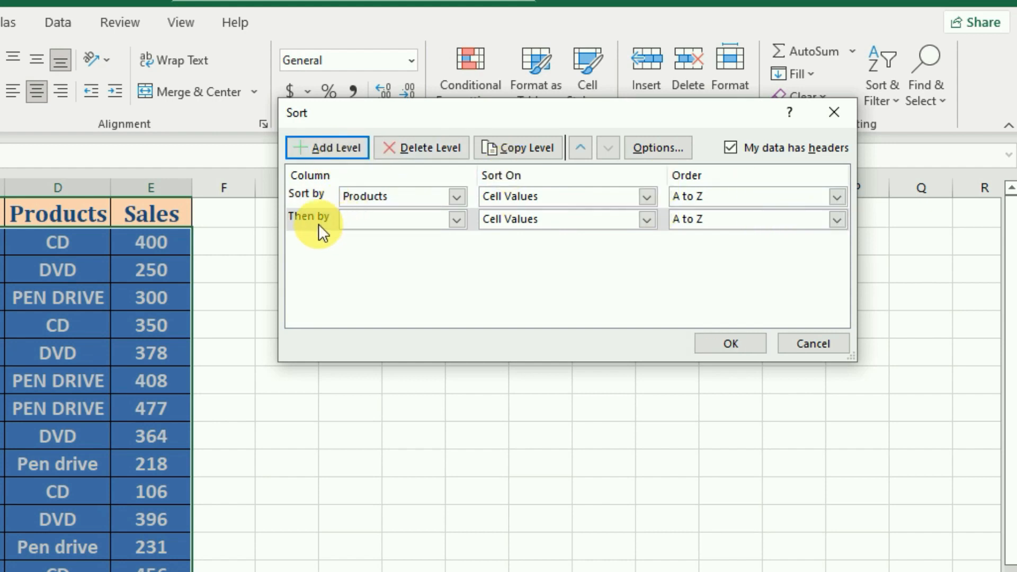
click(459, 221)
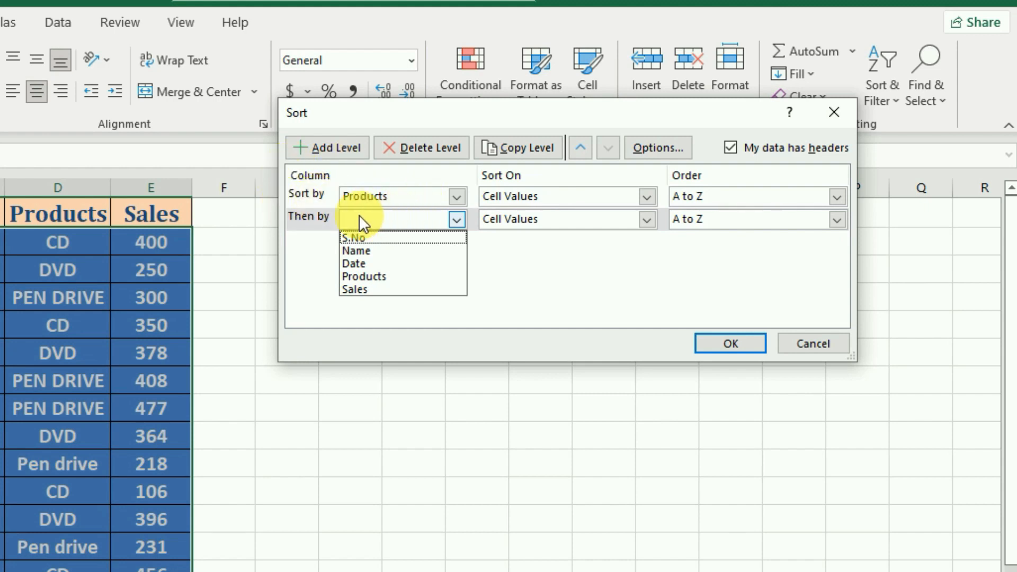
click(361, 288)
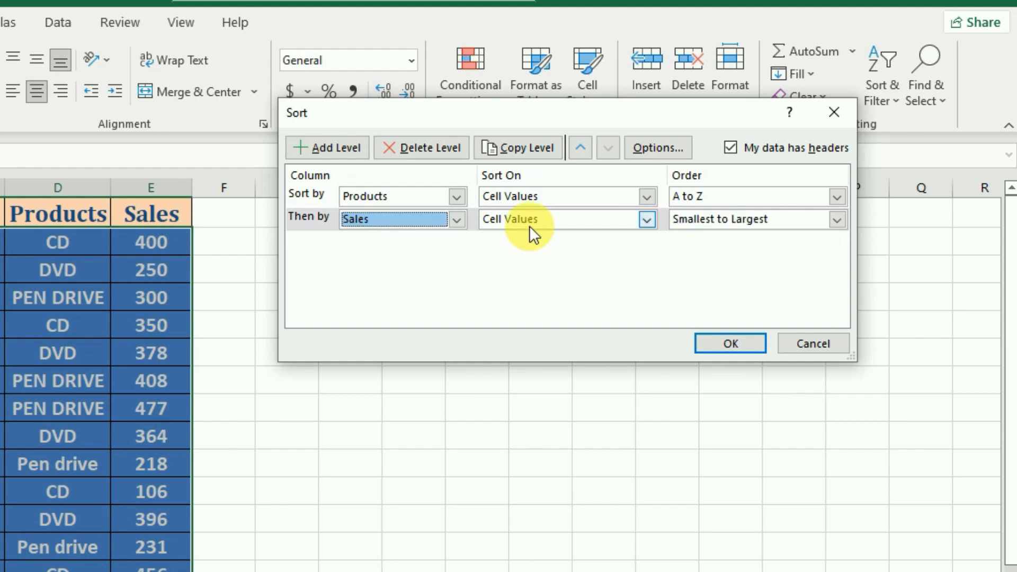
click(836, 220)
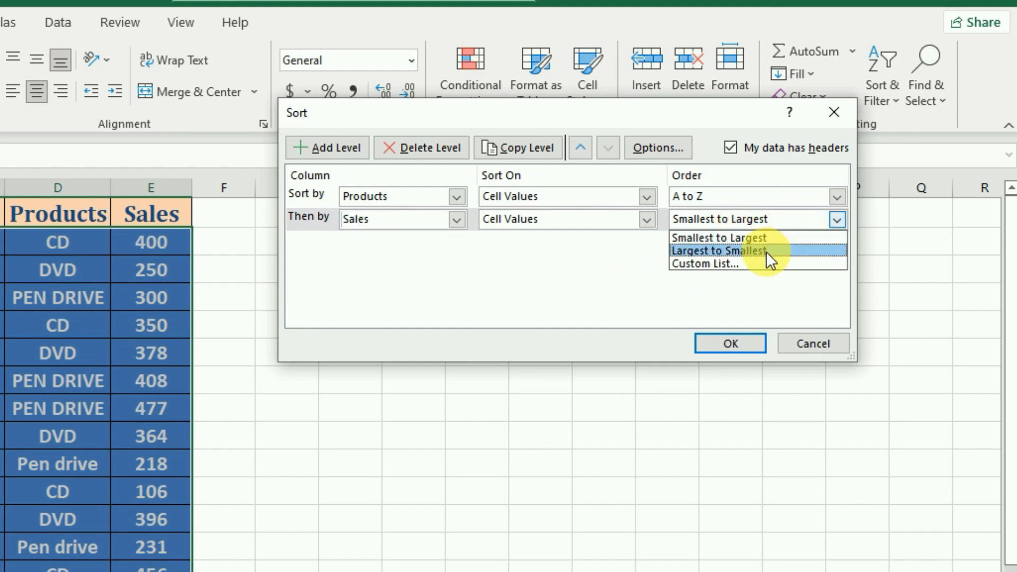
click(724, 238)
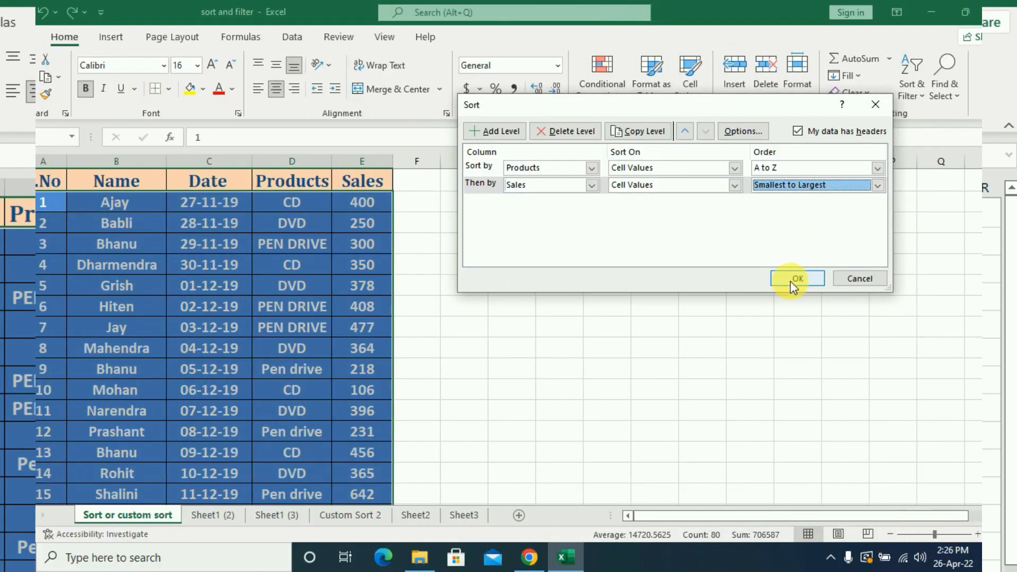
click(792, 283)
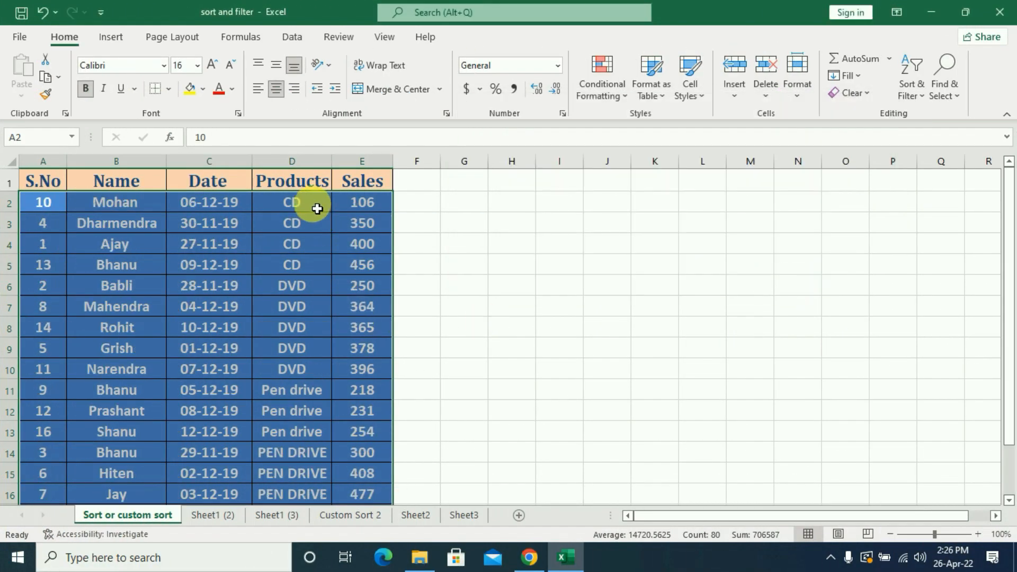
Examine the sorted Products column and how the Sales values are ordered within the CD and DVD groups.
click(315, 207)
click(315, 229)
click(312, 251)
click(311, 275)
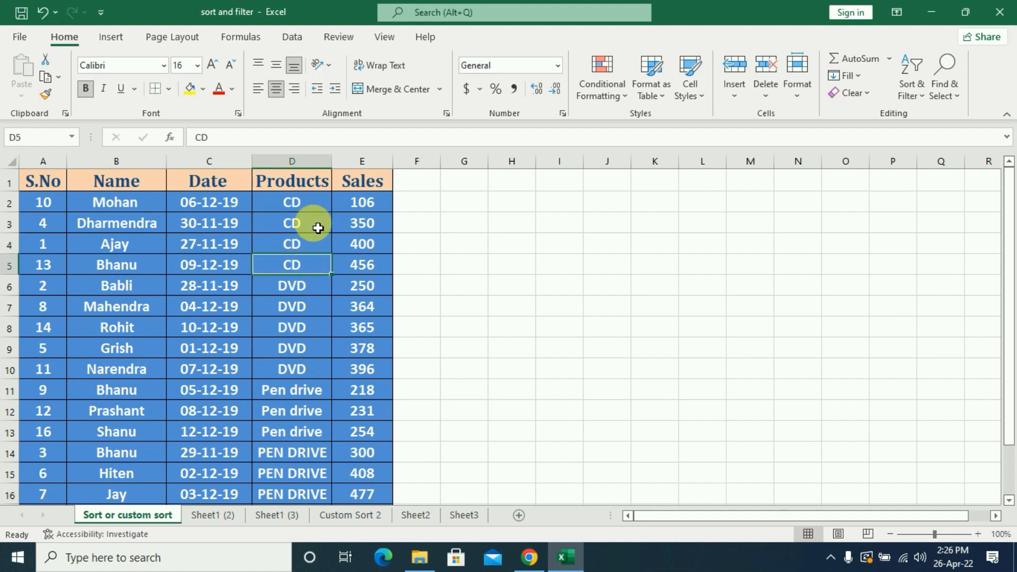
click(312, 205)
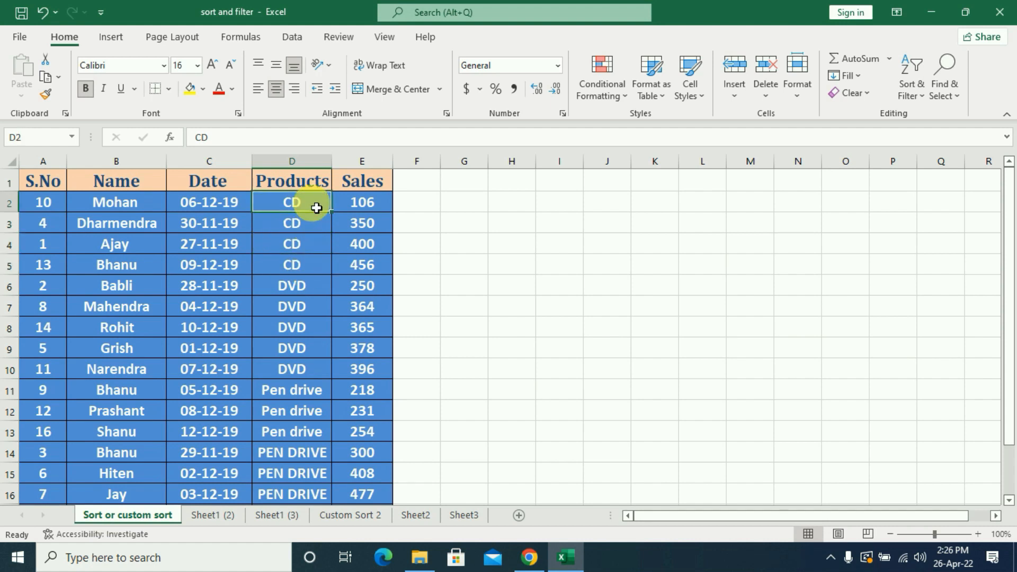
click(371, 205)
click(371, 229)
click(373, 247)
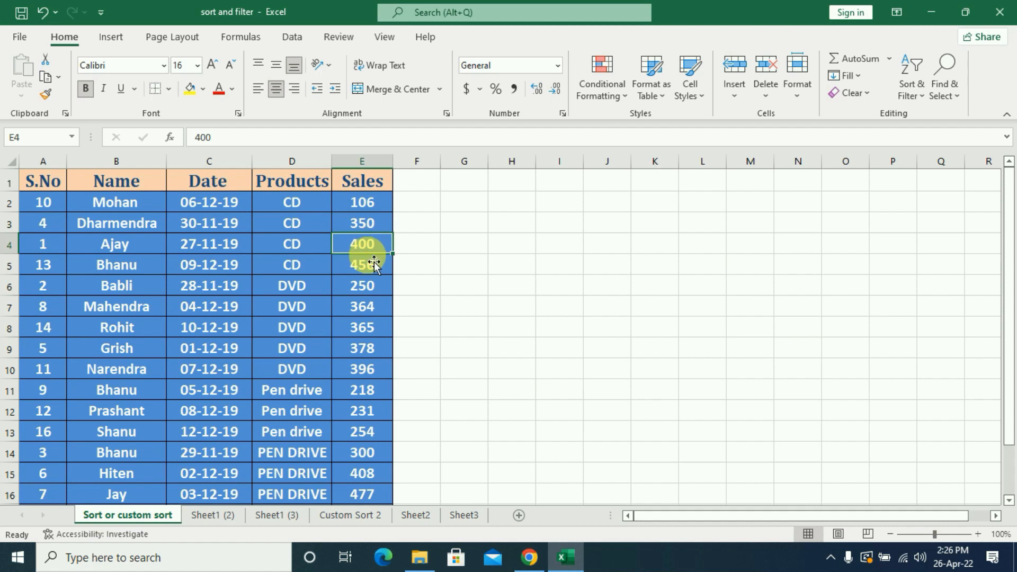
click(370, 264)
click(292, 203)
click(368, 203)
click(369, 229)
click(368, 246)
click(365, 266)
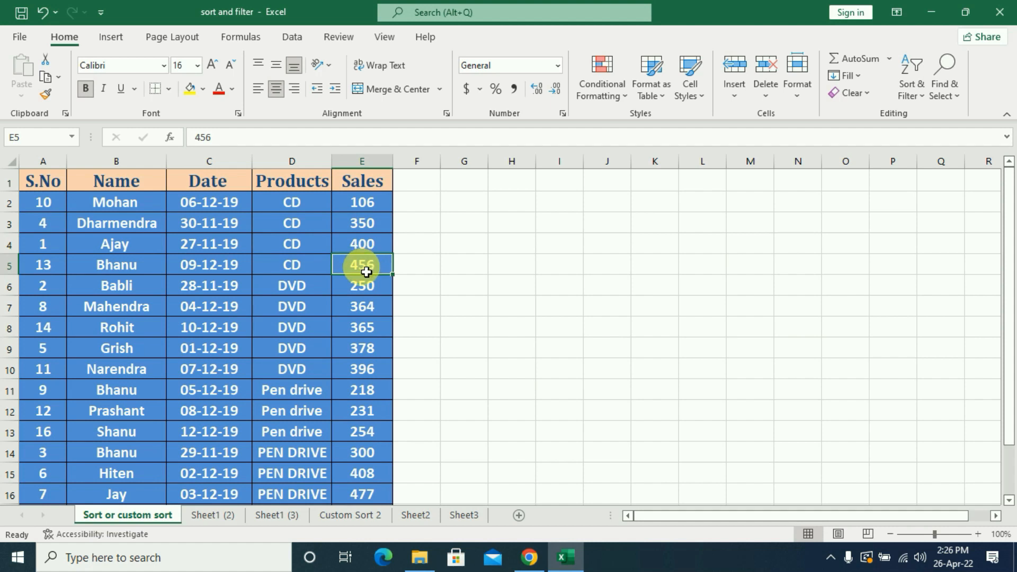
click(293, 286)
click(361, 287)
click(365, 316)
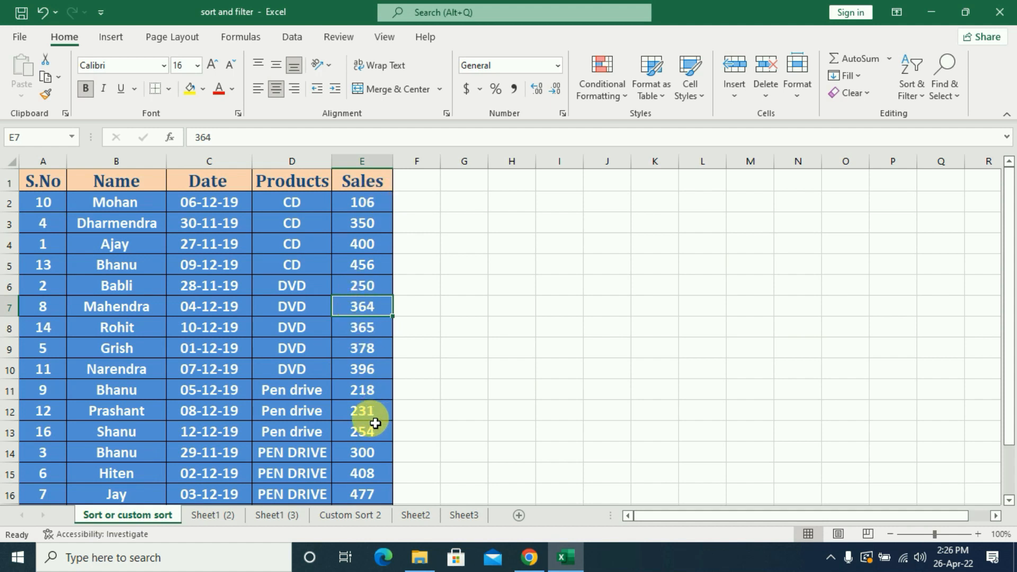
Delete the Sales level from the table's custom sort and copy the Products level.
click(909, 91)
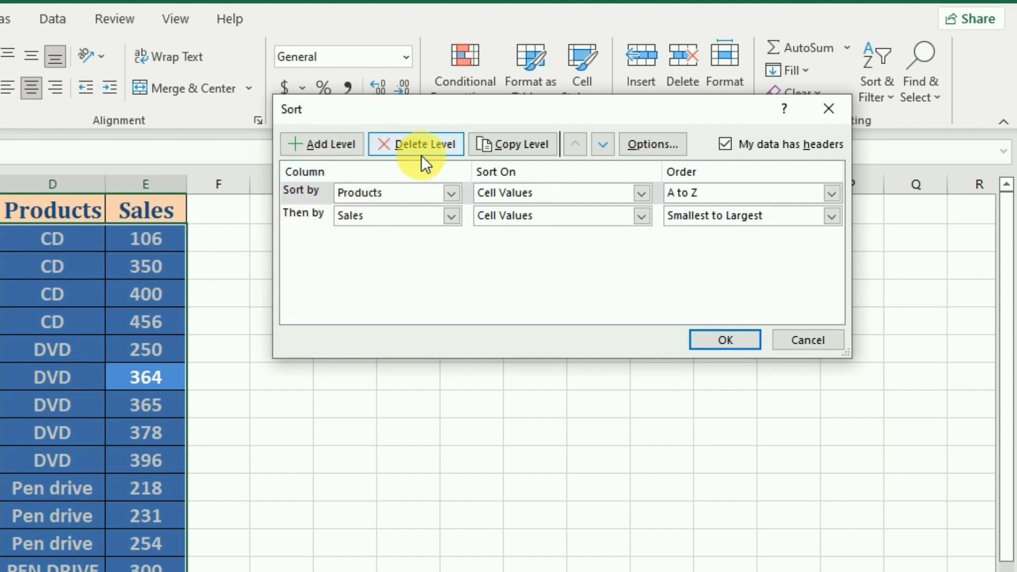
click(376, 219)
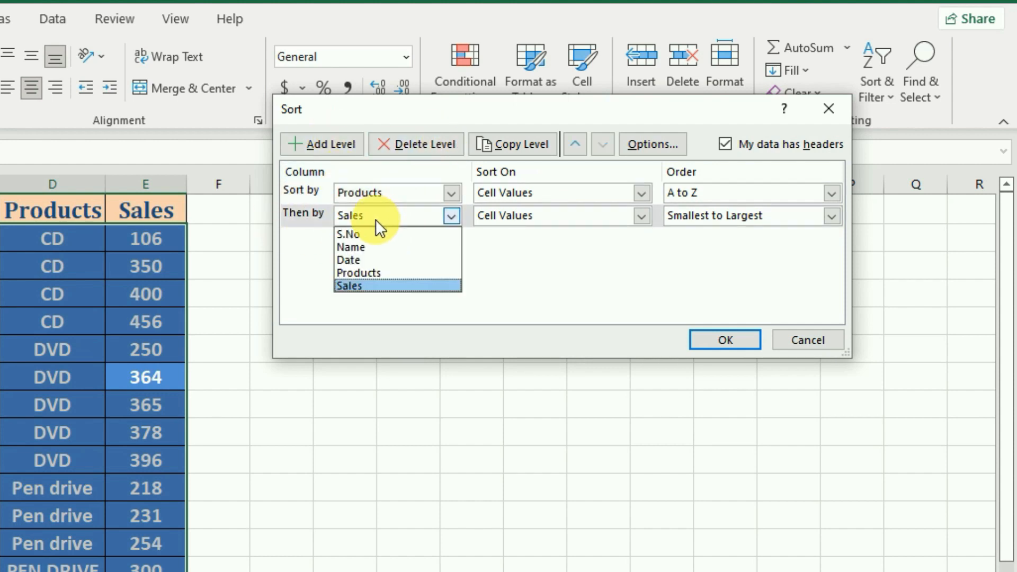
click(301, 217)
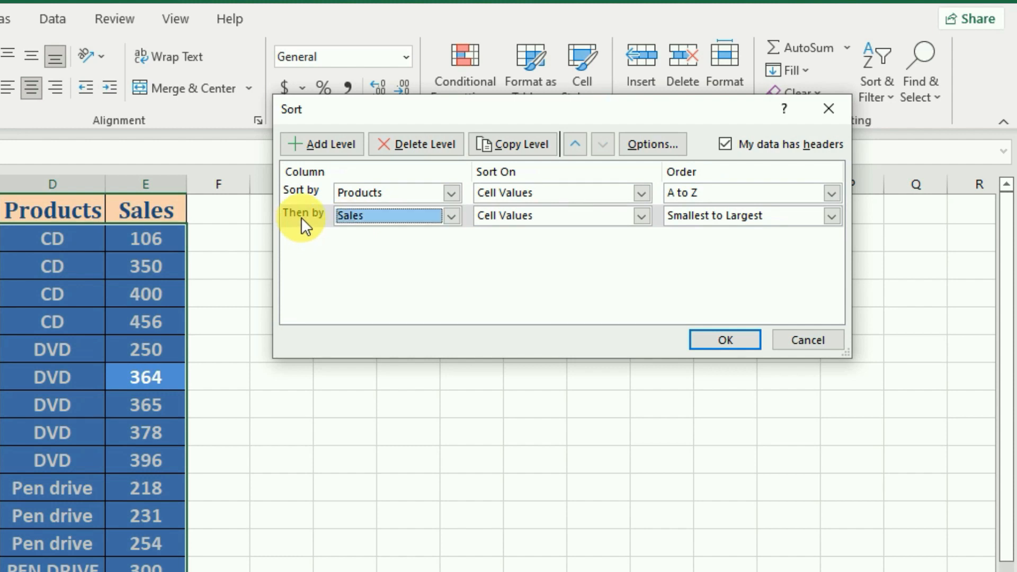
click(425, 145)
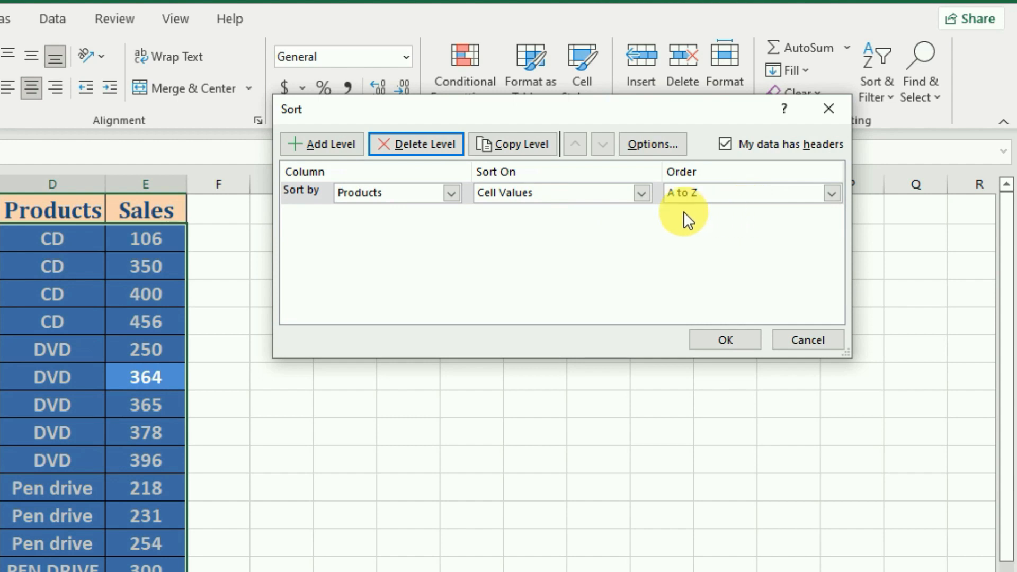
click(527, 143)
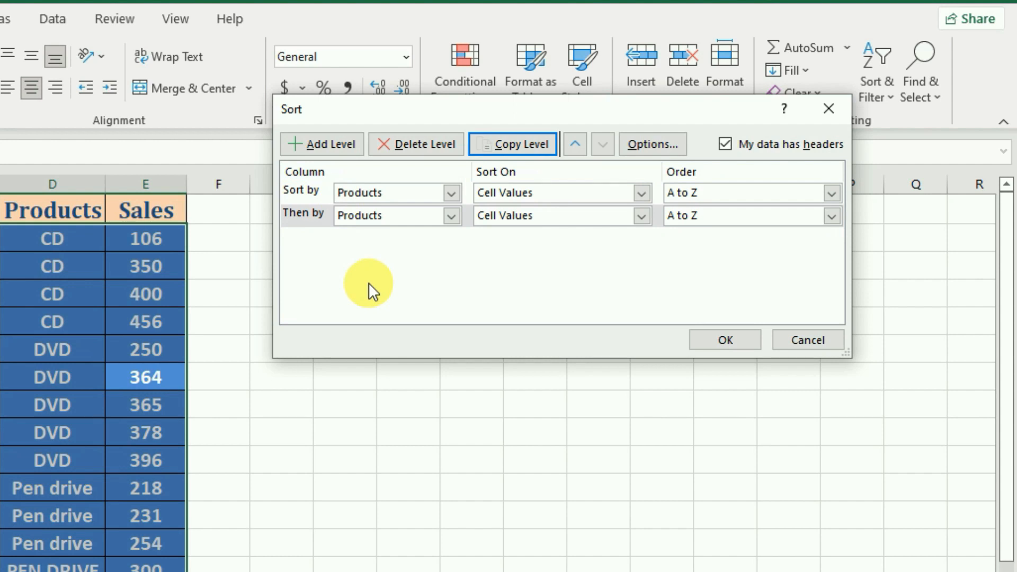
Review the case sensitivity and orientation options for sorting, and close the dialogs without applying any changes.
click(663, 147)
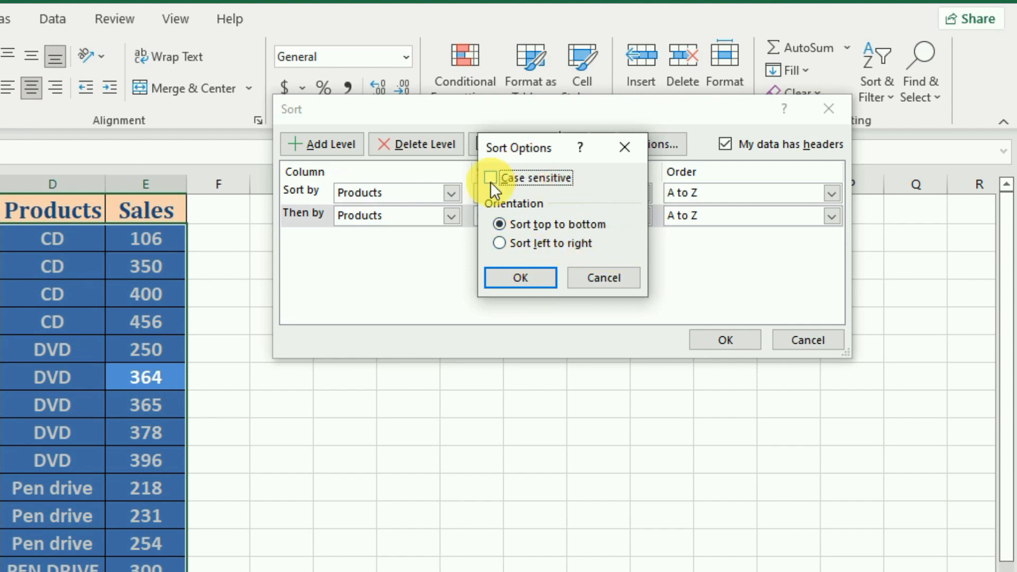
click(583, 279)
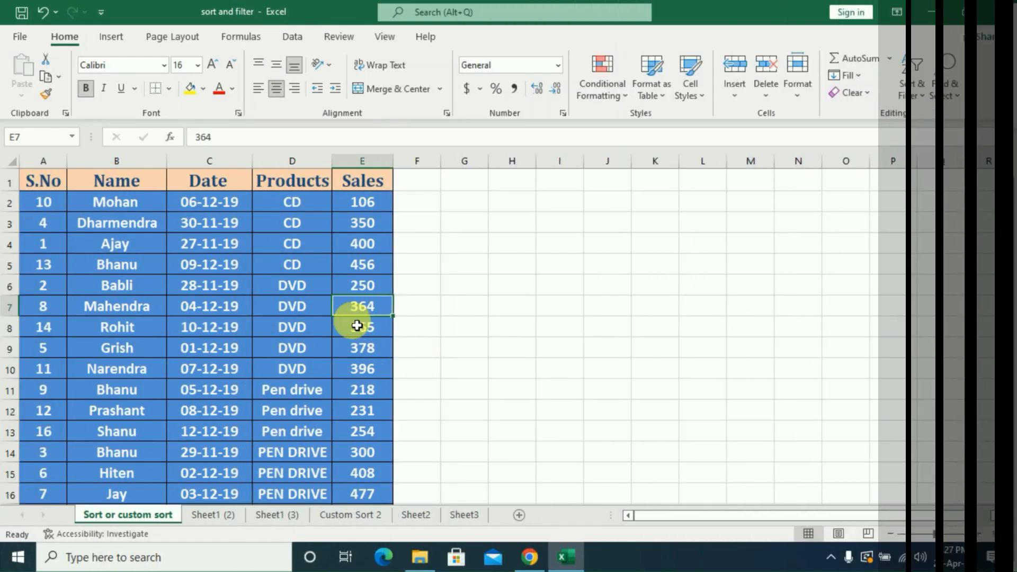
click(356, 324)
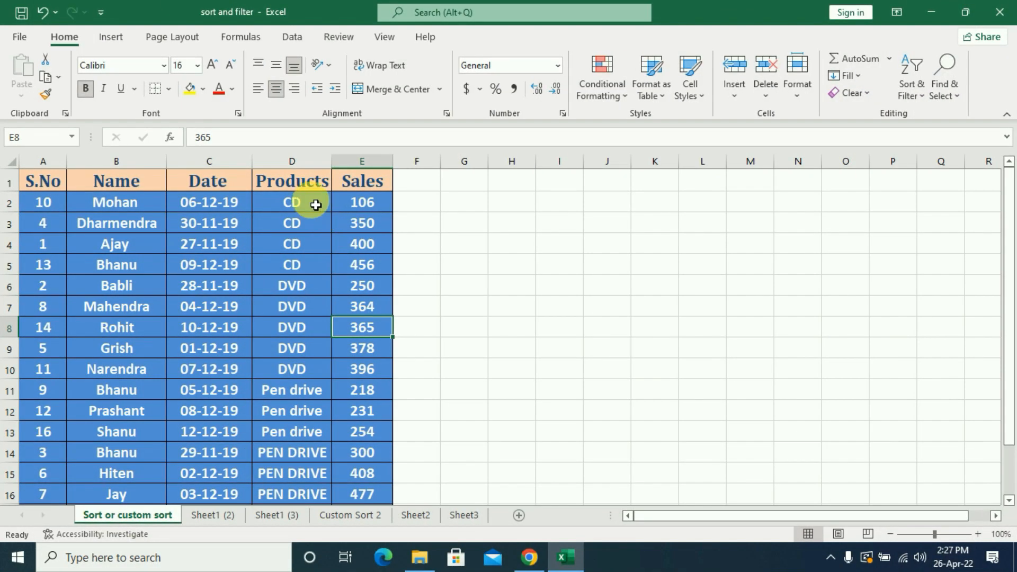
Examine the Products column, comparing the order of the "Pen drive" and "PEN DRIVE" entries with their different letter case.
click(316, 205)
click(310, 307)
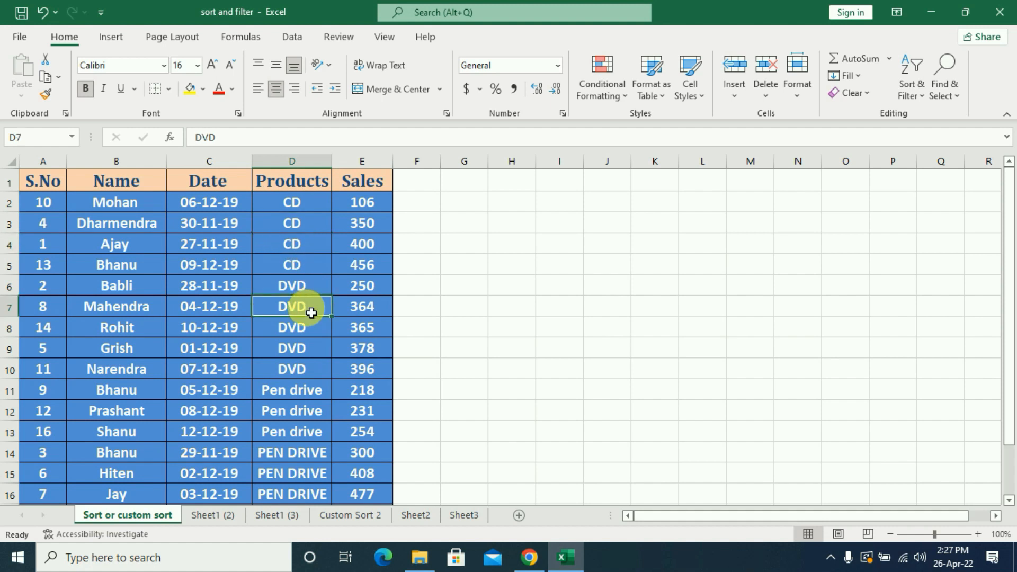
scroll(311, 312, down, 1)
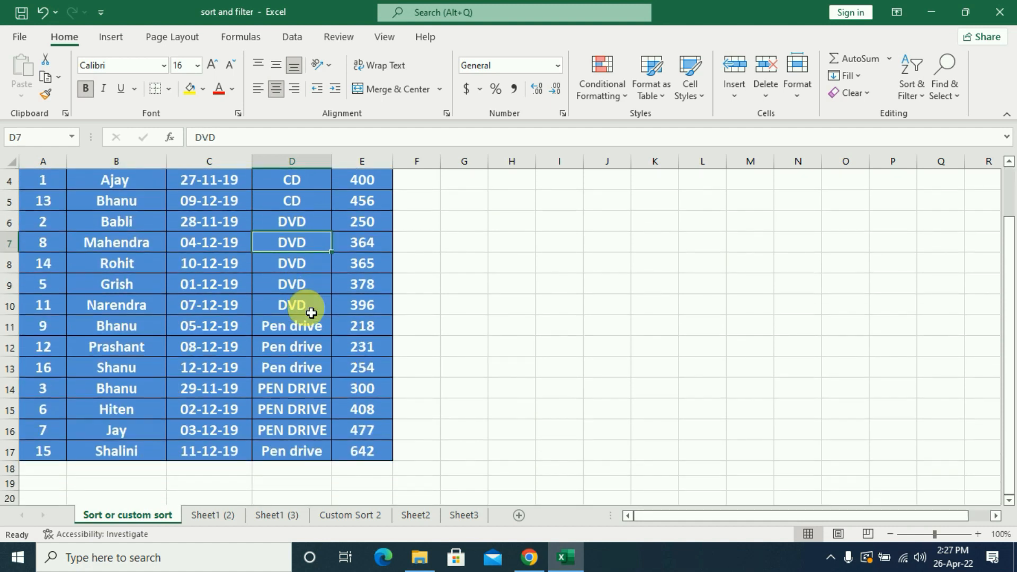
click(297, 392)
click(304, 366)
click(306, 349)
click(304, 329)
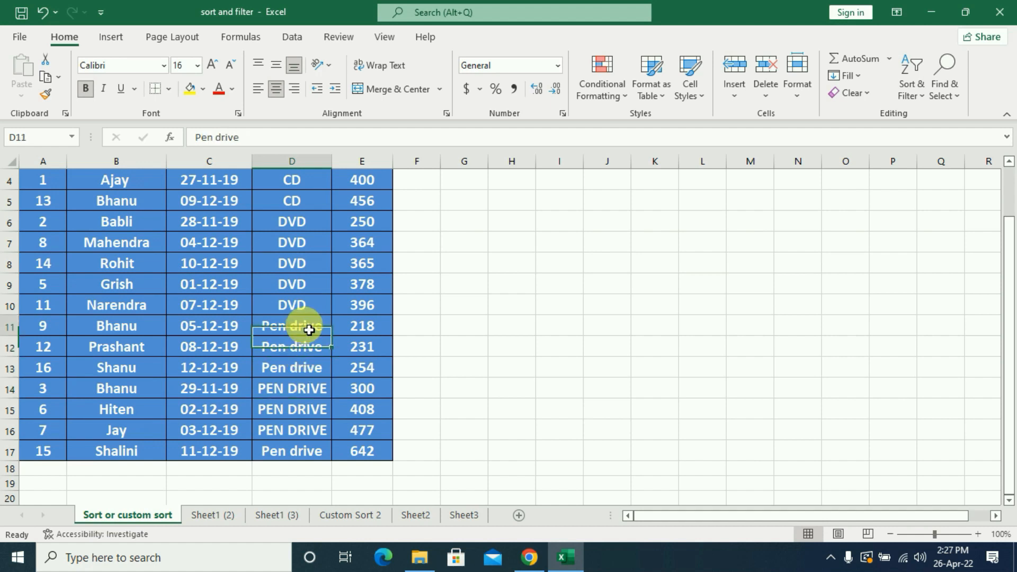
click(311, 303)
click(307, 427)
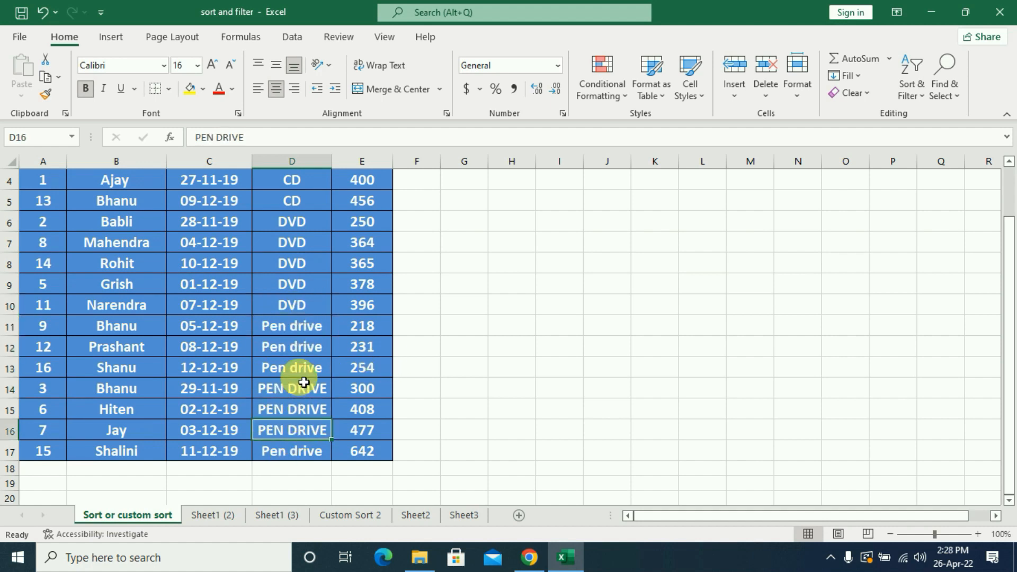
click(273, 409)
click(305, 331)
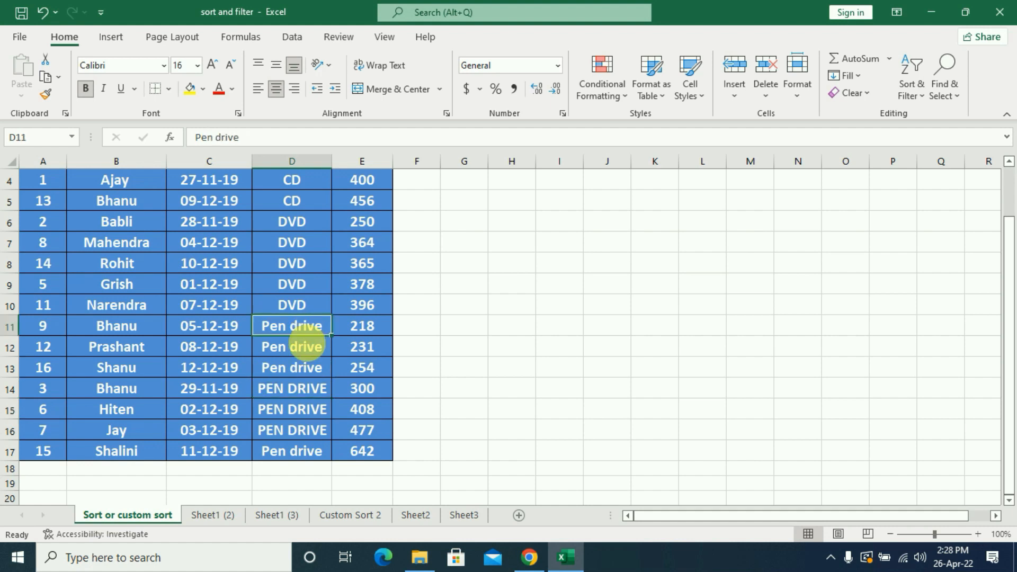
click(301, 393)
click(304, 417)
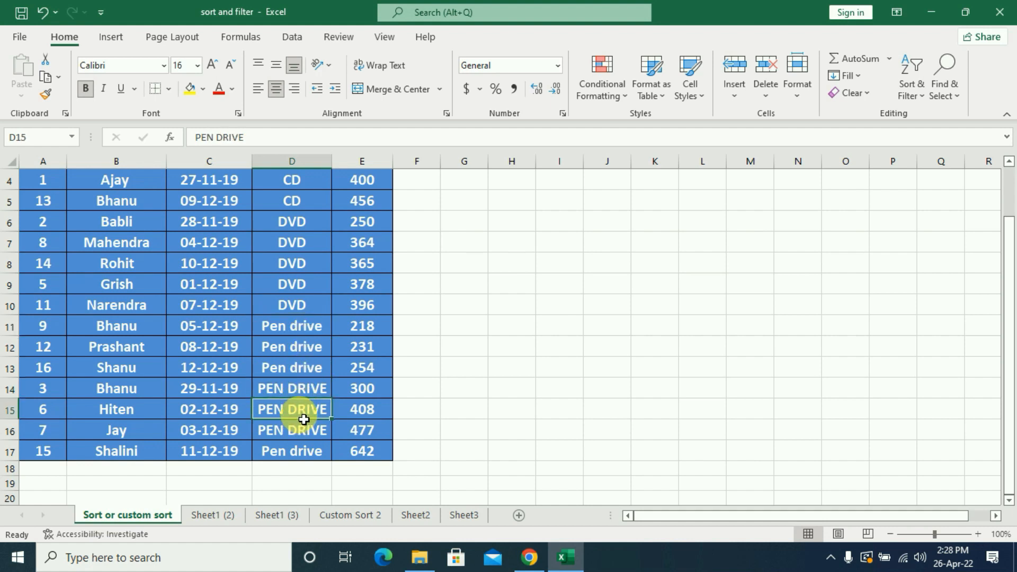
click(306, 369)
click(306, 347)
click(310, 329)
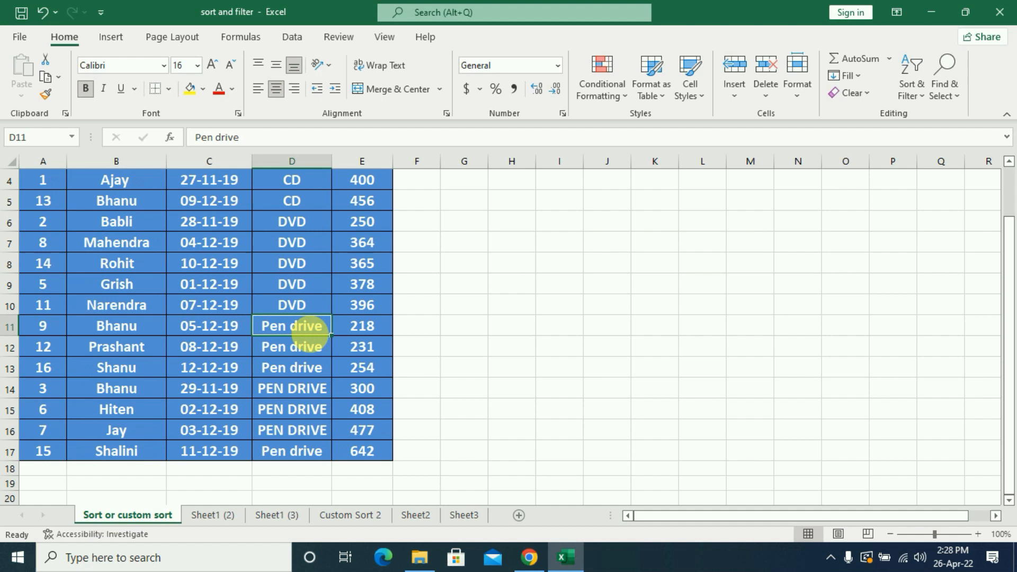
click(313, 363)
click(312, 331)
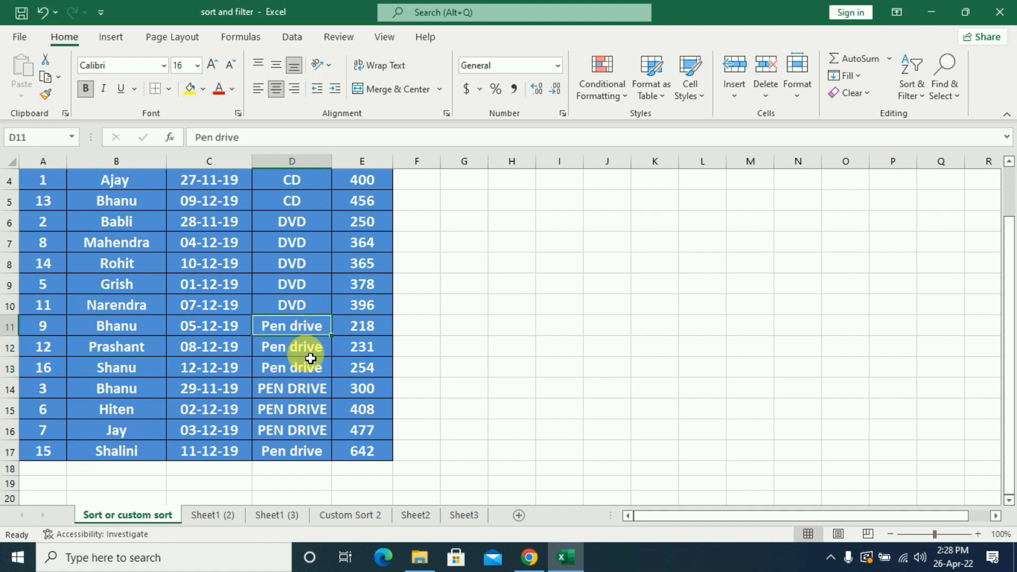
Custom sort the whole table by Products A to Z and then Sales Smallest to Largest, with Case sensitive enabled.
scroll(333, 363, up, 1)
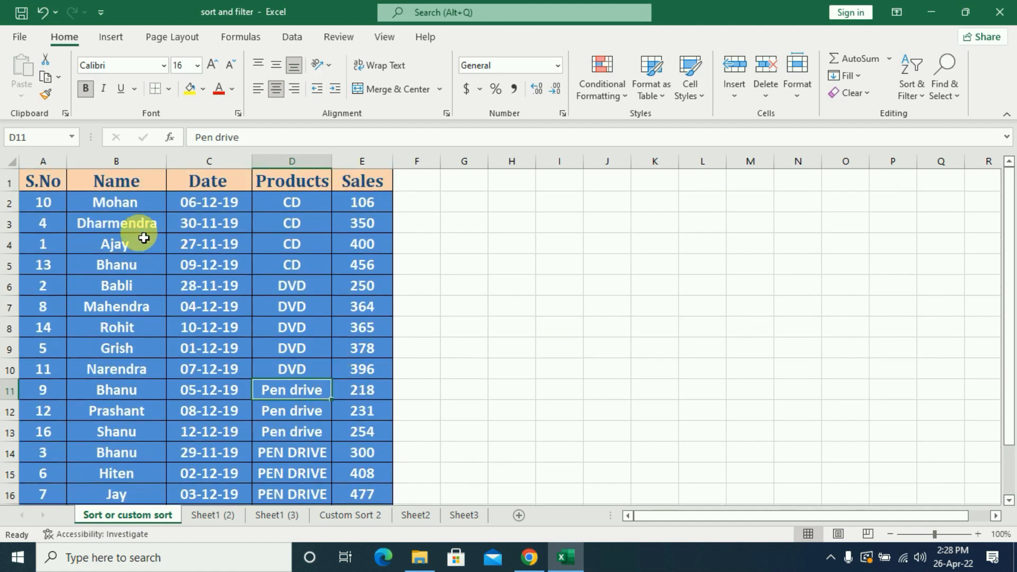
drag(52, 182, 364, 495)
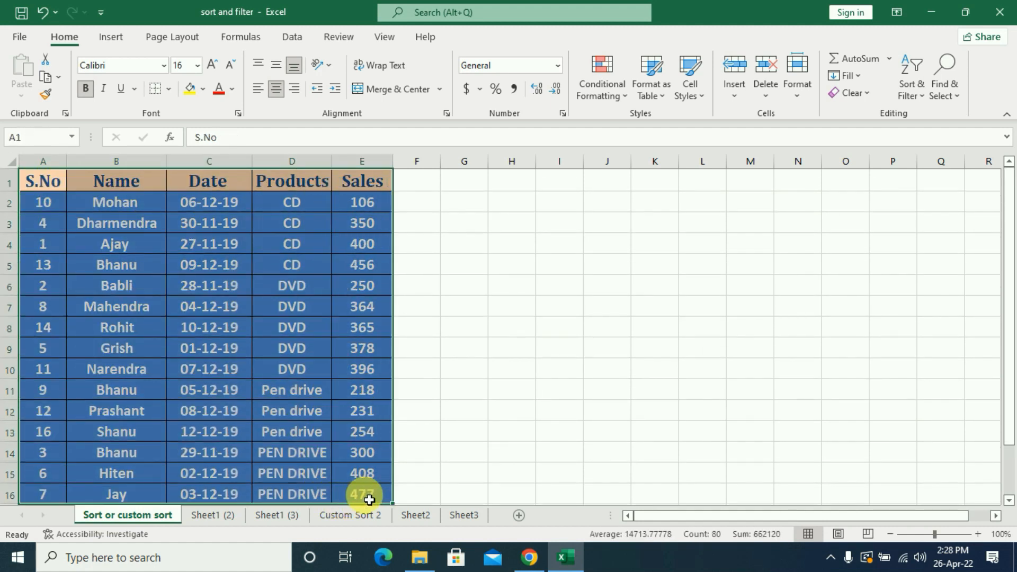
click(904, 97)
click(925, 157)
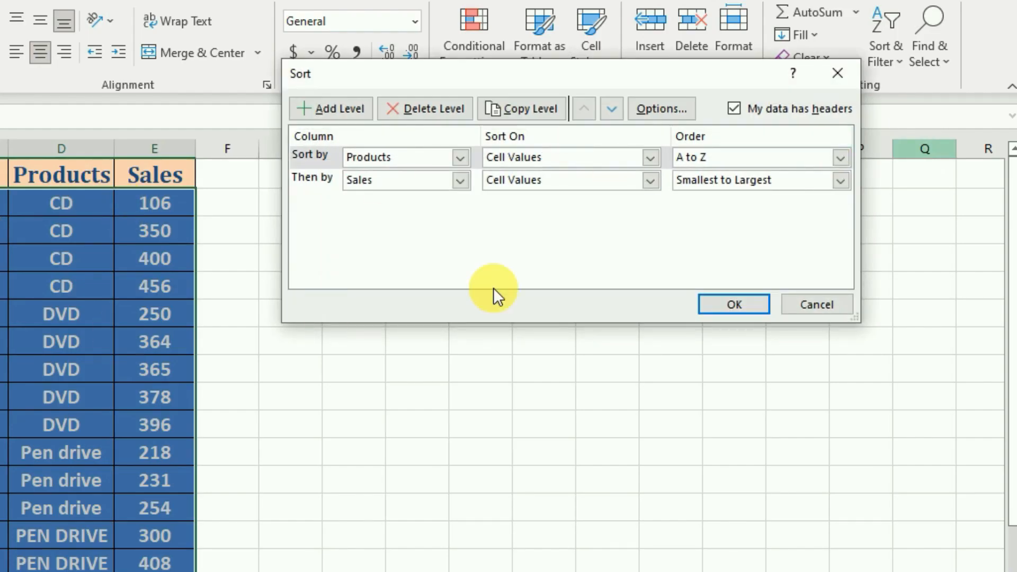
click(682, 112)
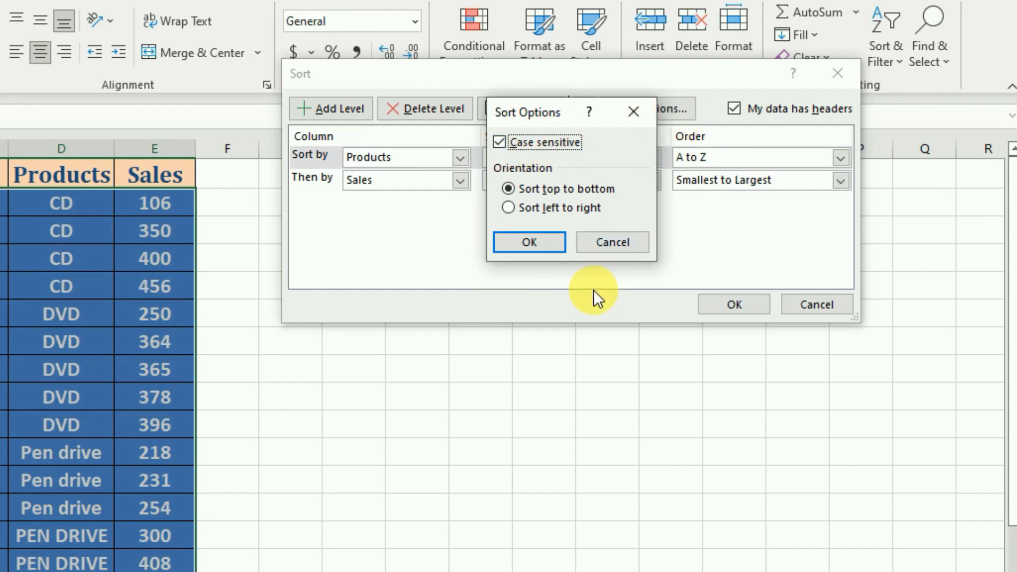
click(545, 246)
click(710, 305)
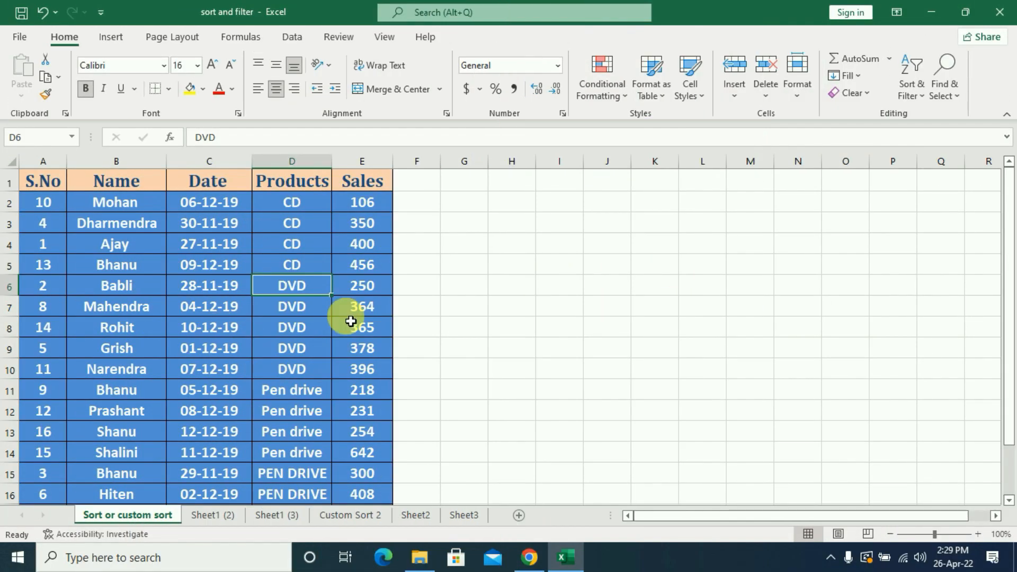
Examine how the case-sensitive sort groups the "Pen drive" and "PEN DRIVE" rows in the Products column.
scroll(351, 317, down, 1)
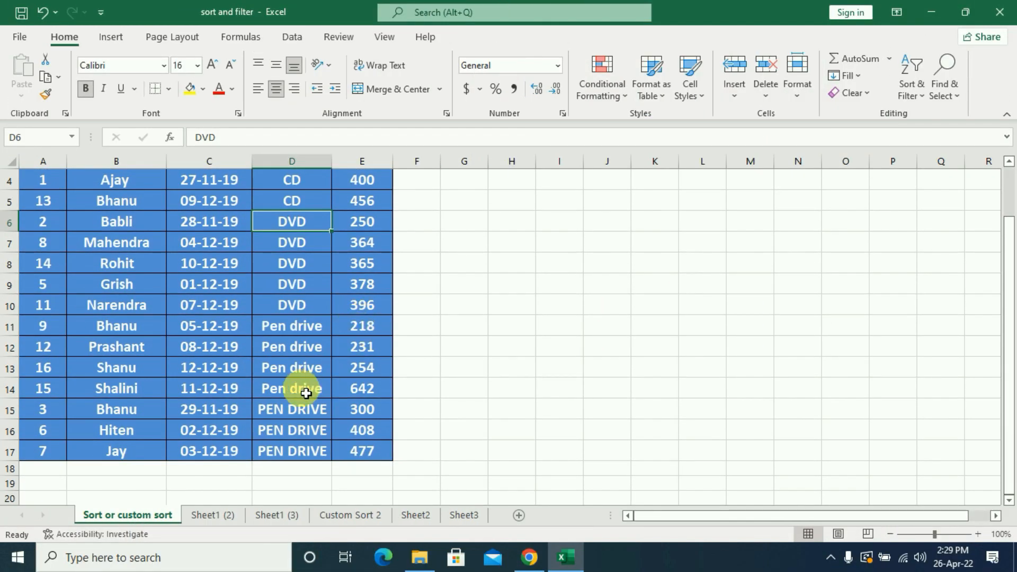
click(306, 393)
key(Up)
key(Up)
key(Up)
click(299, 414)
click(294, 435)
click(293, 447)
click(300, 389)
click(301, 372)
click(302, 347)
click(302, 325)
click(301, 430)
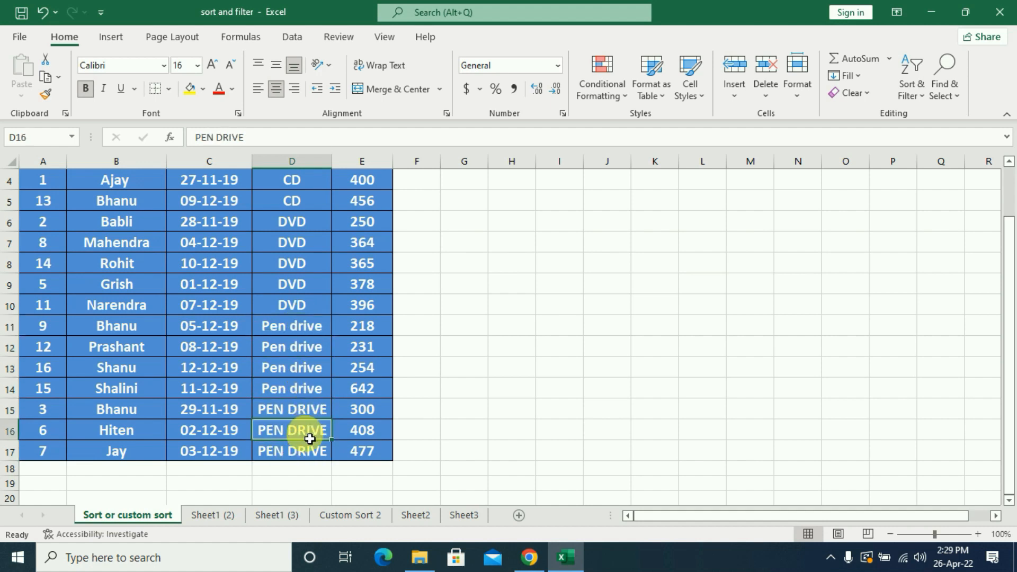
click(301, 448)
click(302, 411)
click(311, 374)
click(318, 329)
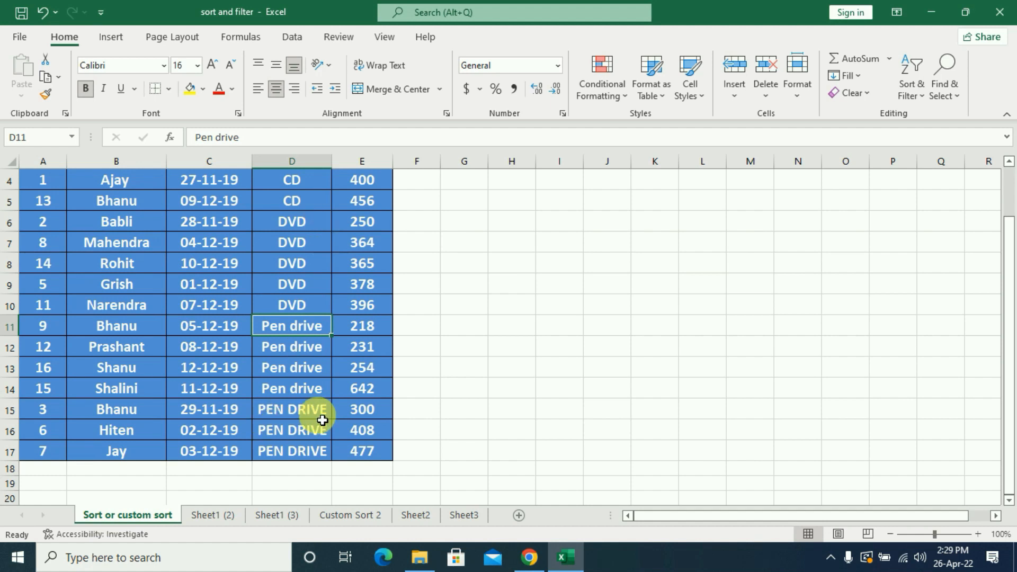
Review the orientation choices in the custom sort options, close the dialogs, and look over the table.
click(912, 82)
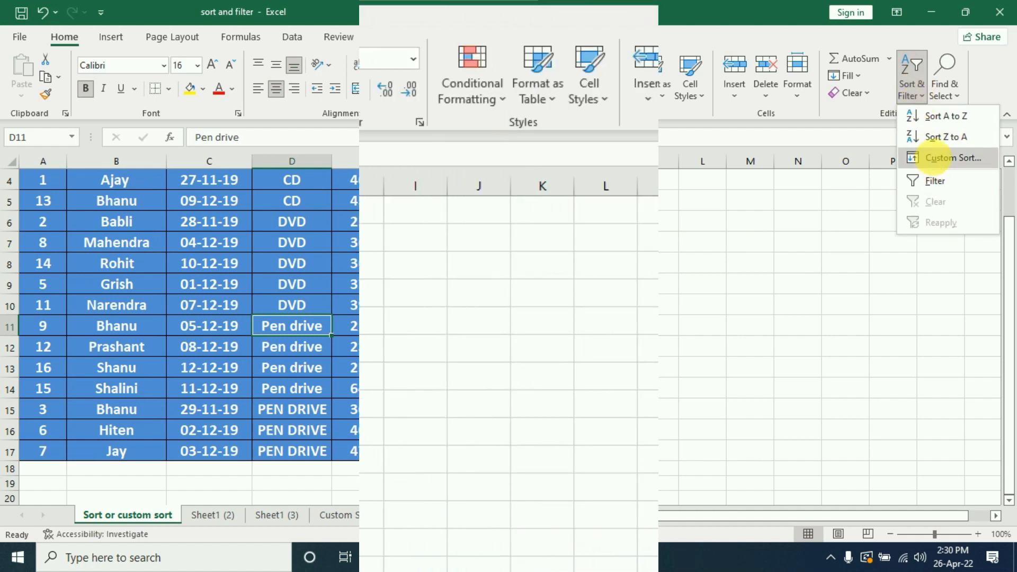
click(938, 158)
click(745, 132)
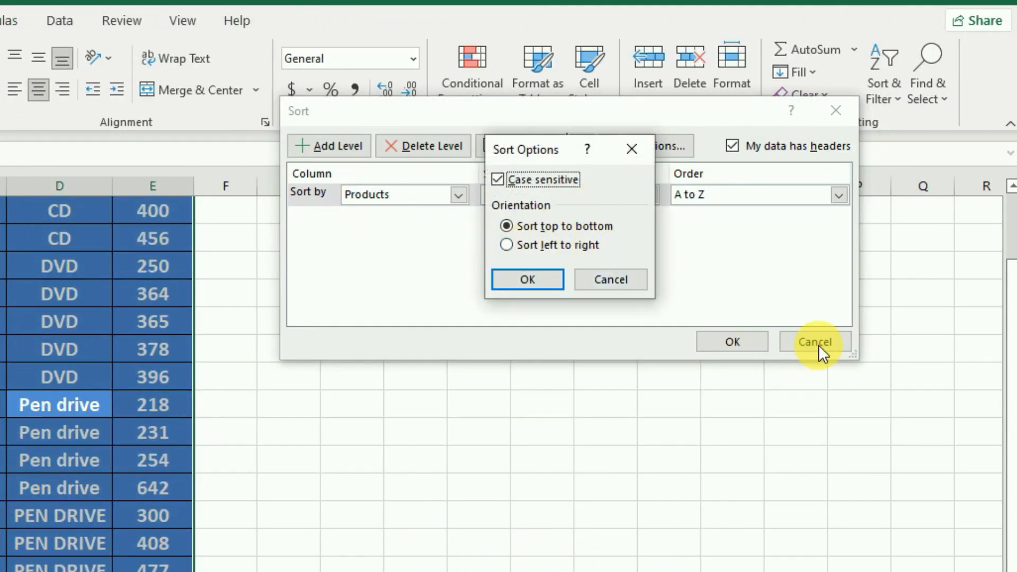
click(528, 280)
click(720, 334)
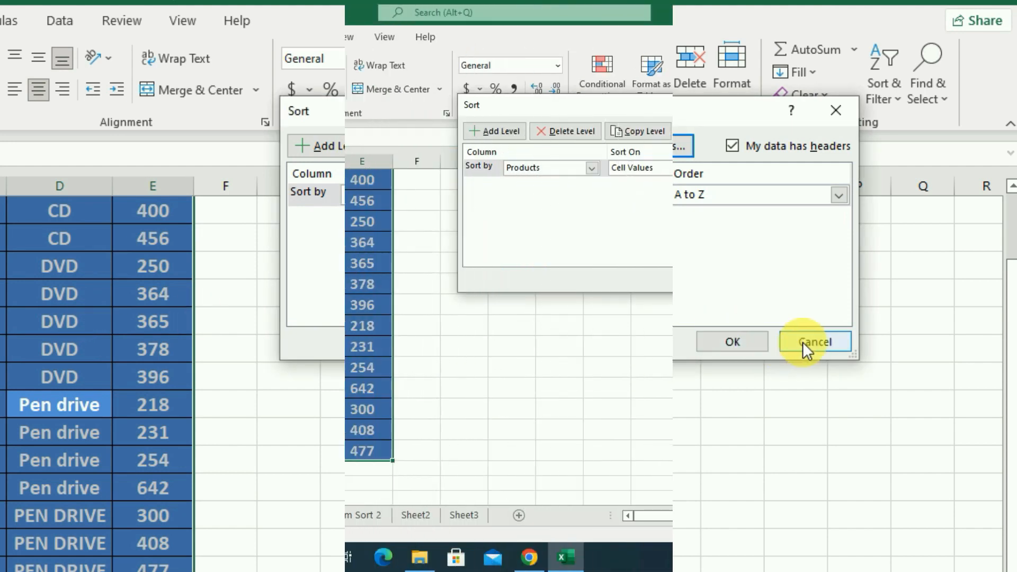
scroll(202, 367, down, 4)
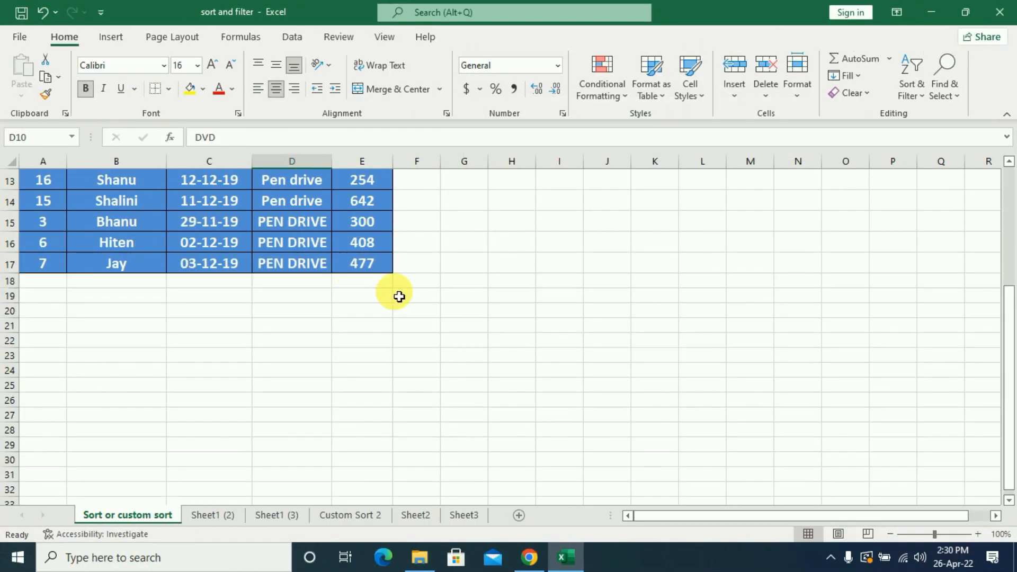
scroll(399, 297, up, 4)
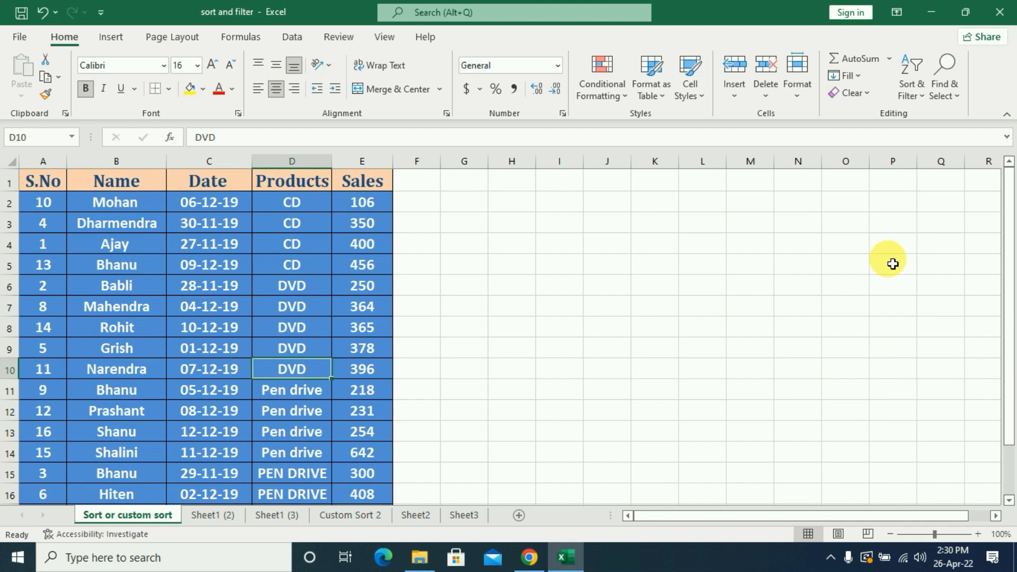
Copy the names in B2:B7 transposed into row 2 starting at H2, and fit columns H to M to their contents.
drag(131, 205, 134, 303)
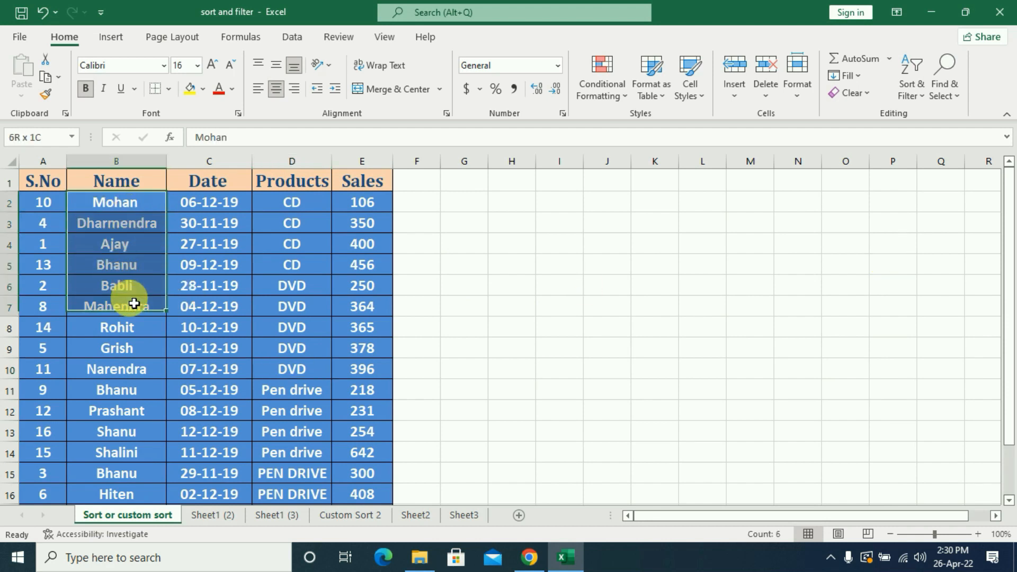
key(ctrl+c)
click(517, 203)
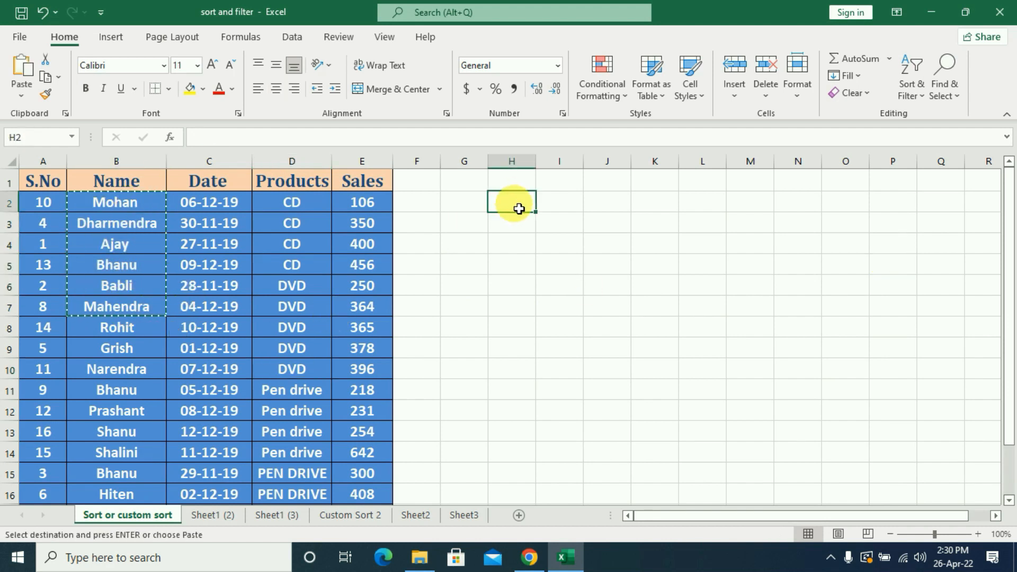
click(22, 97)
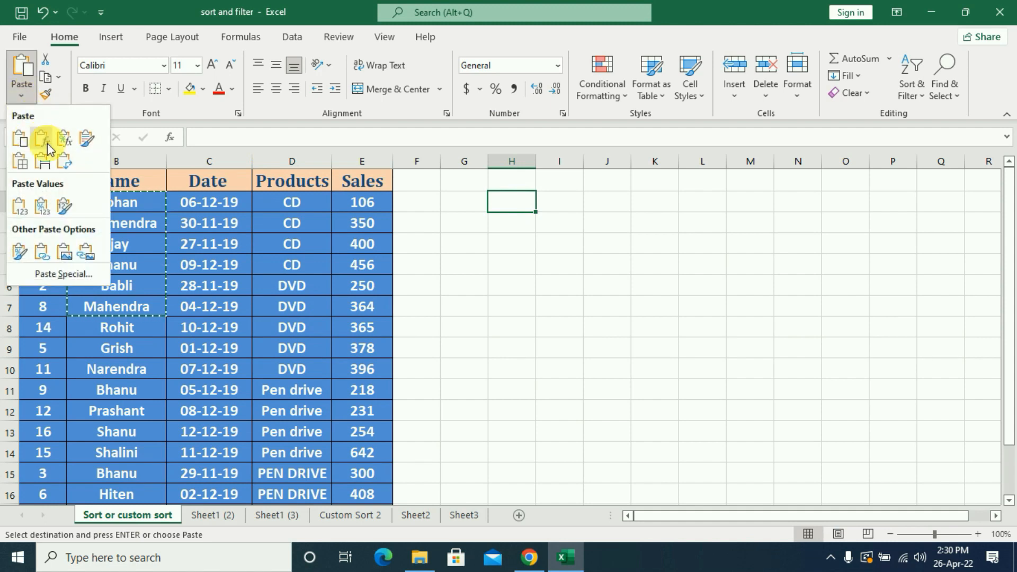
click(64, 166)
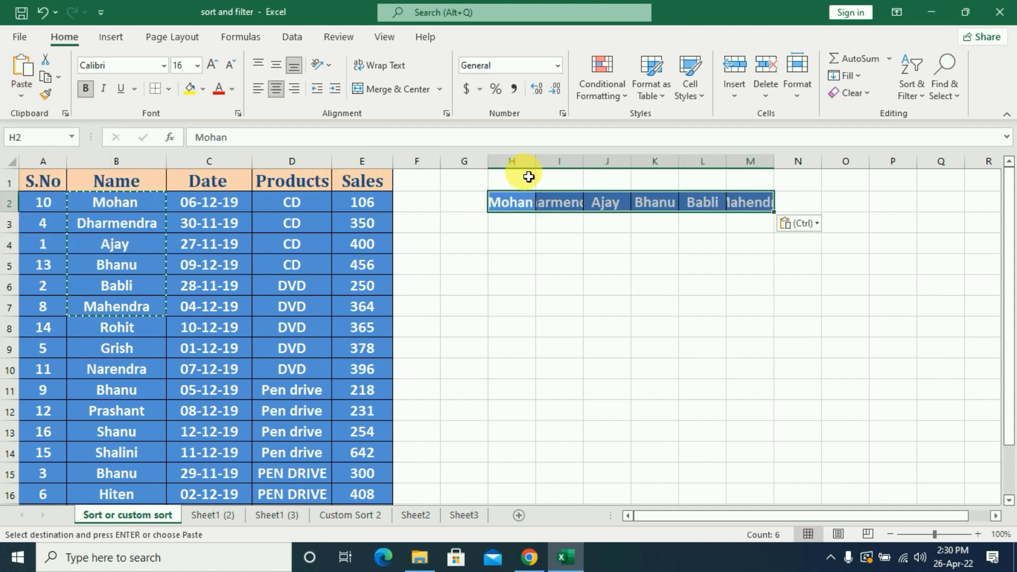
drag(536, 162, 681, 170)
double_click(681, 170)
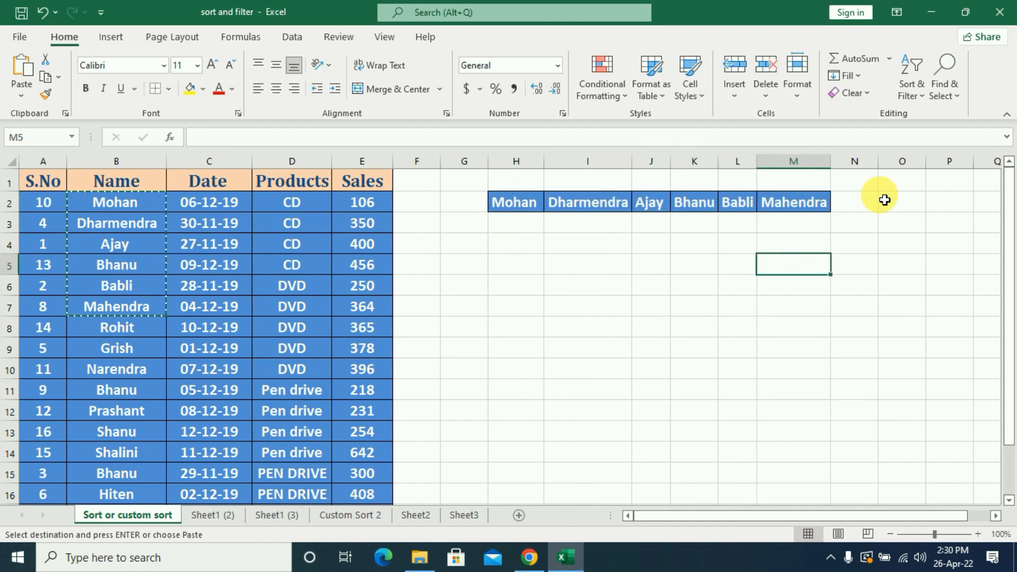
Custom sort the names in H2:M2 left to right by Row 2 cell values from A to Z, and check their order.
click(511, 207)
drag(510, 208, 813, 201)
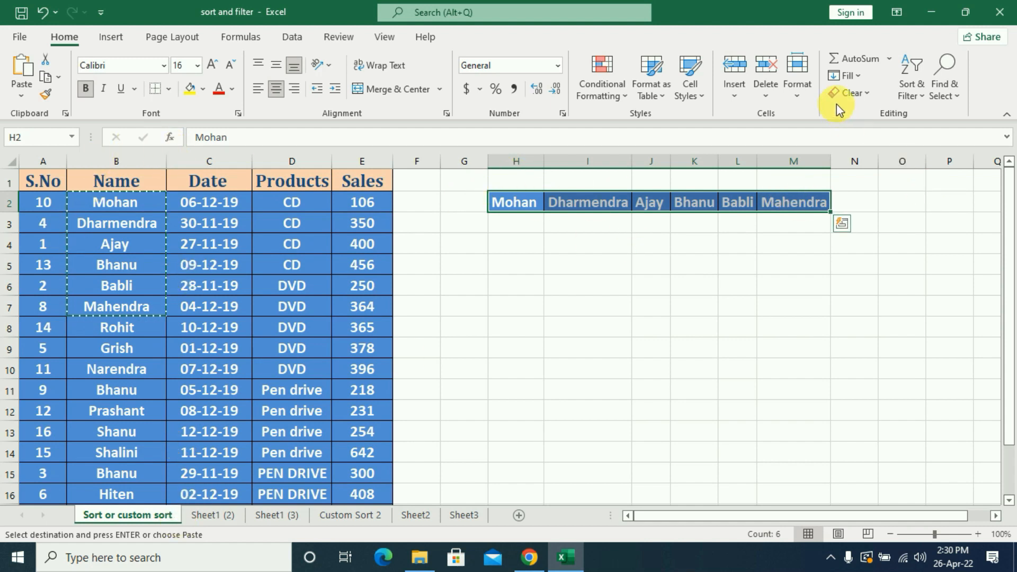
click(912, 87)
click(941, 158)
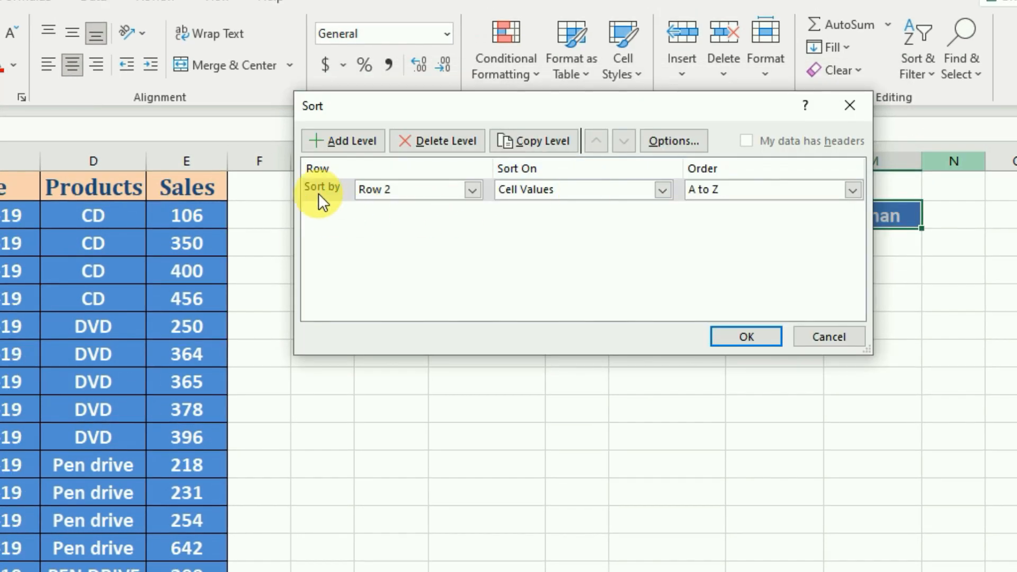
click(473, 190)
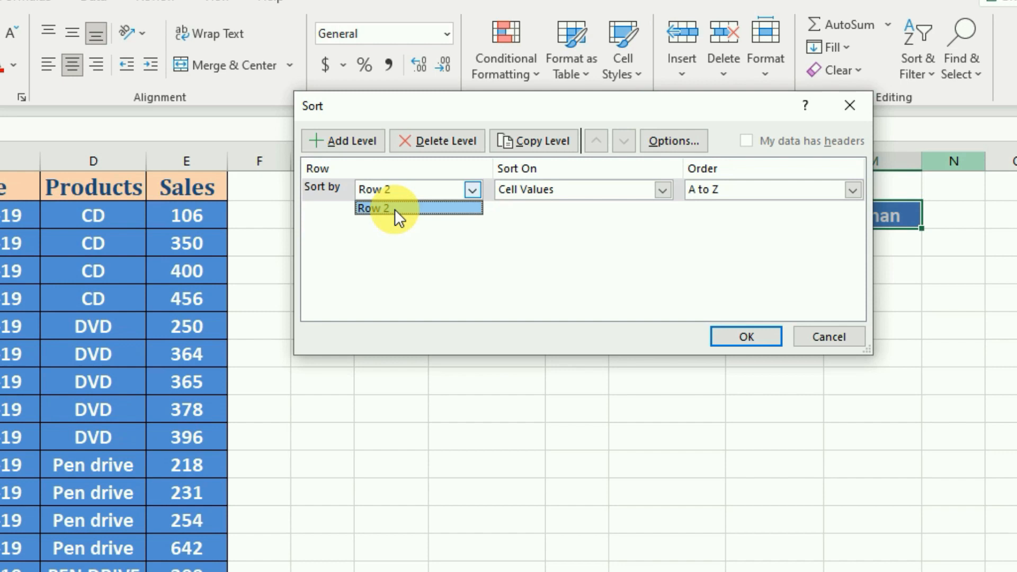
click(395, 209)
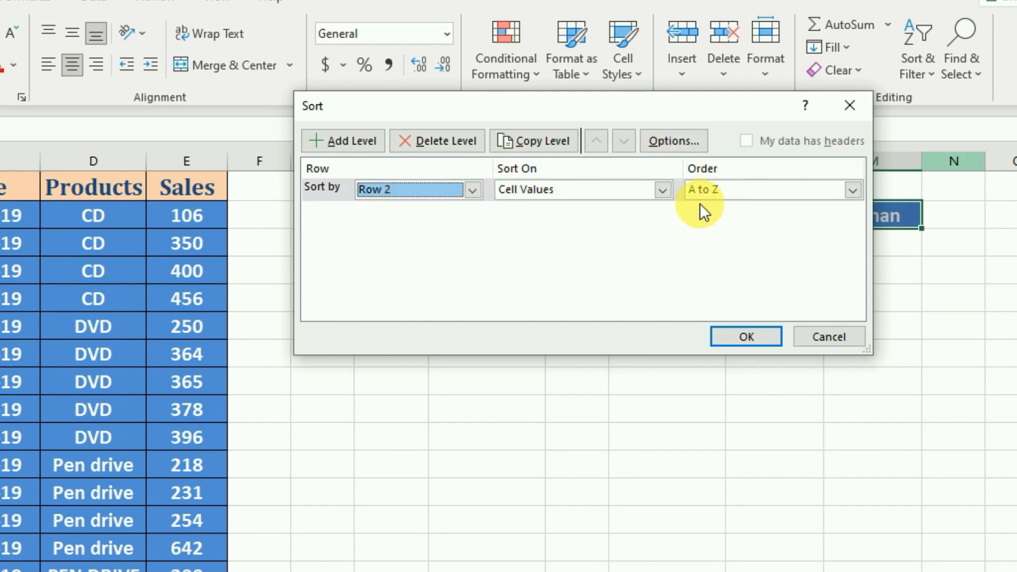
click(662, 142)
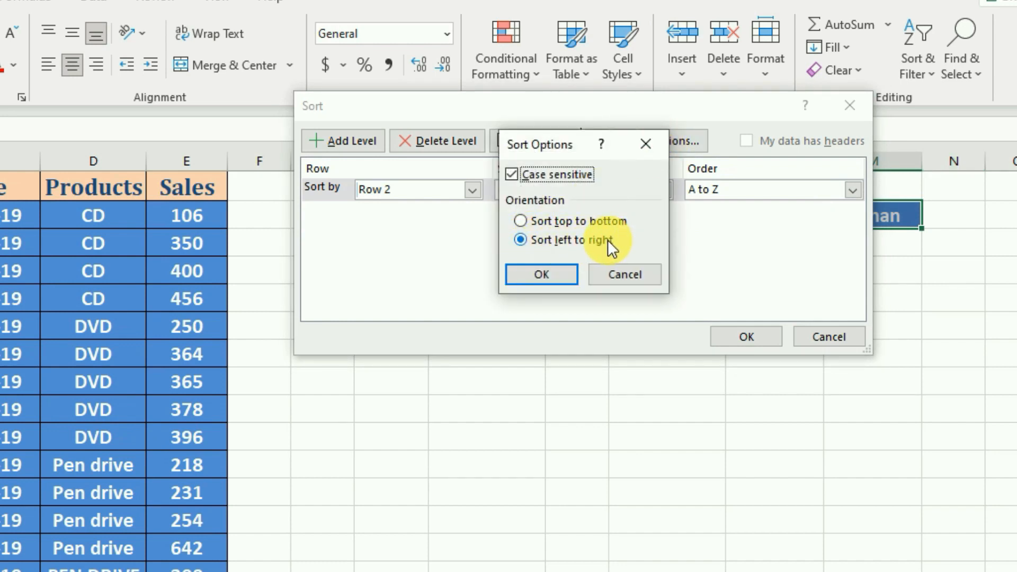
click(549, 276)
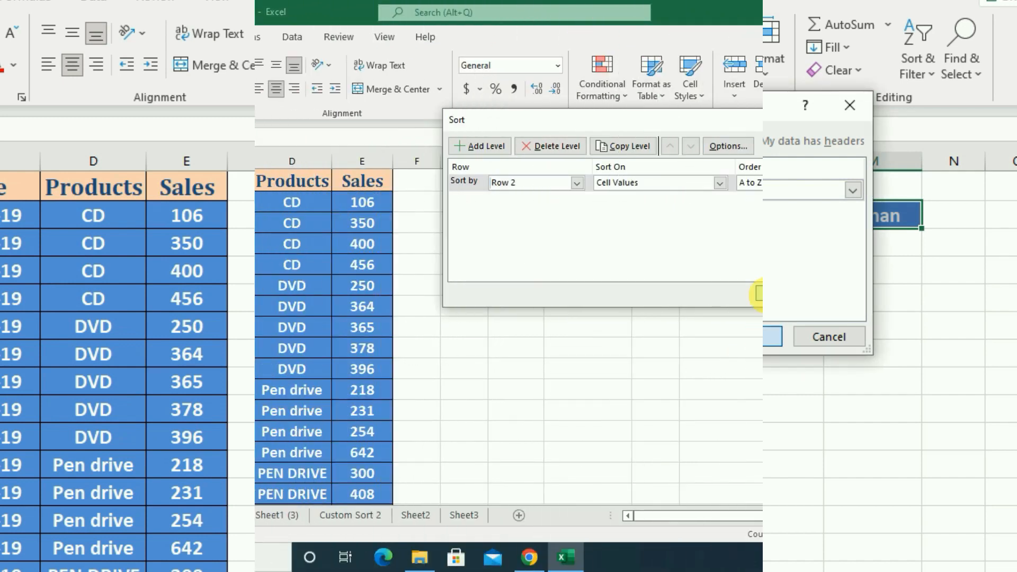
click(760, 294)
click(568, 200)
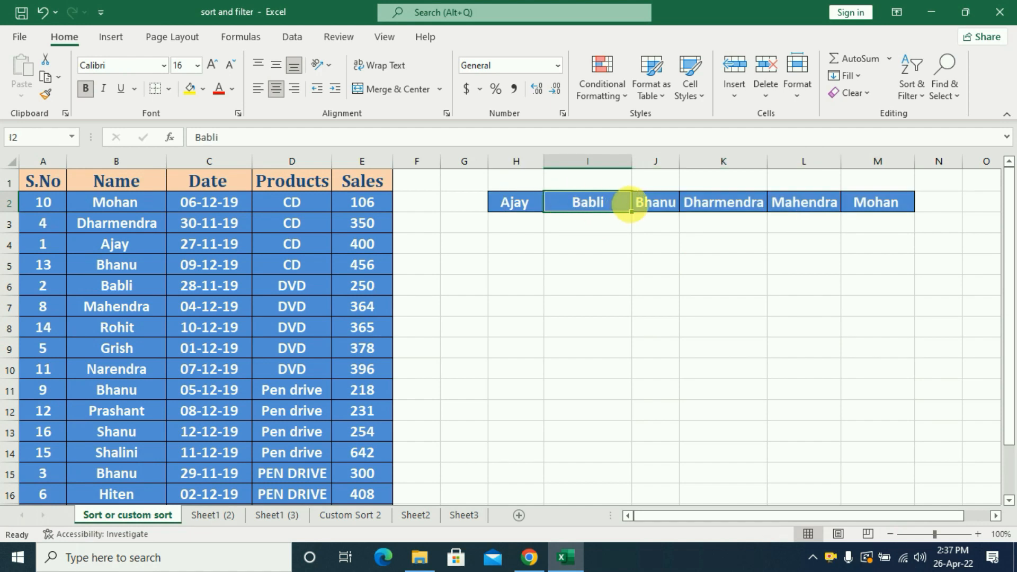
click(738, 201)
click(823, 202)
click(876, 202)
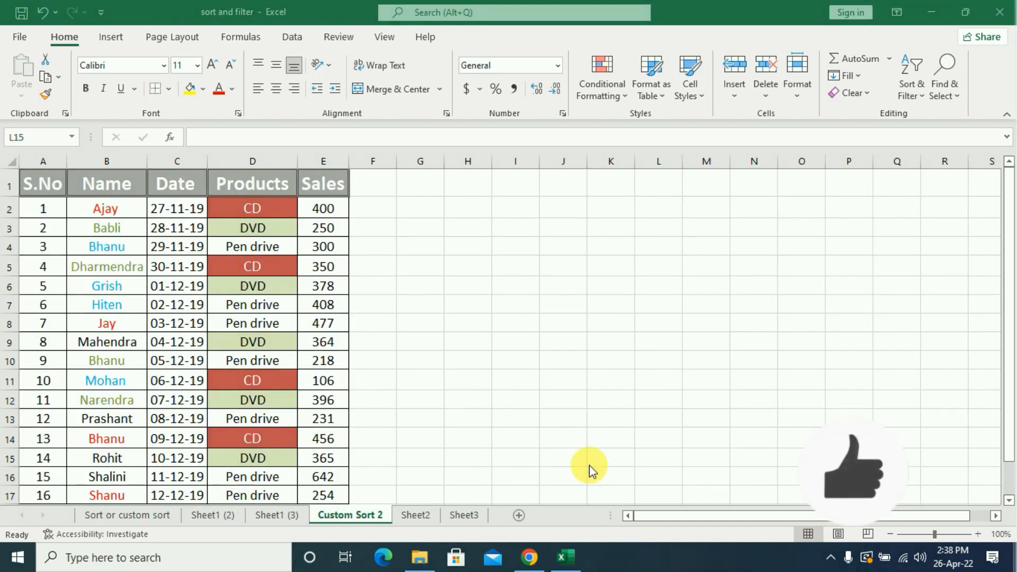
Custom sort the table by the Products column on Cell Color, placing the red cells On Top.
click(930, 100)
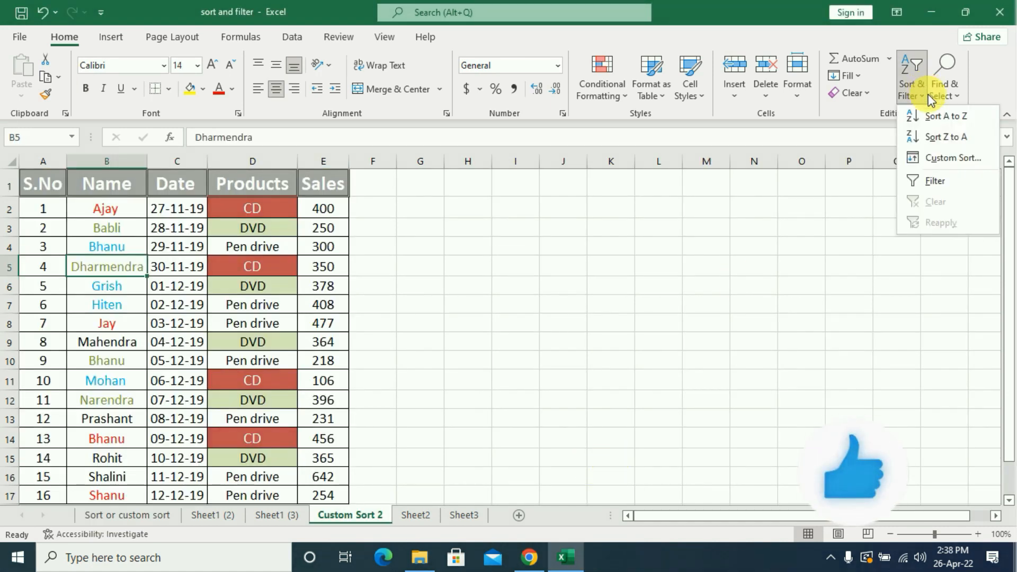
click(946, 159)
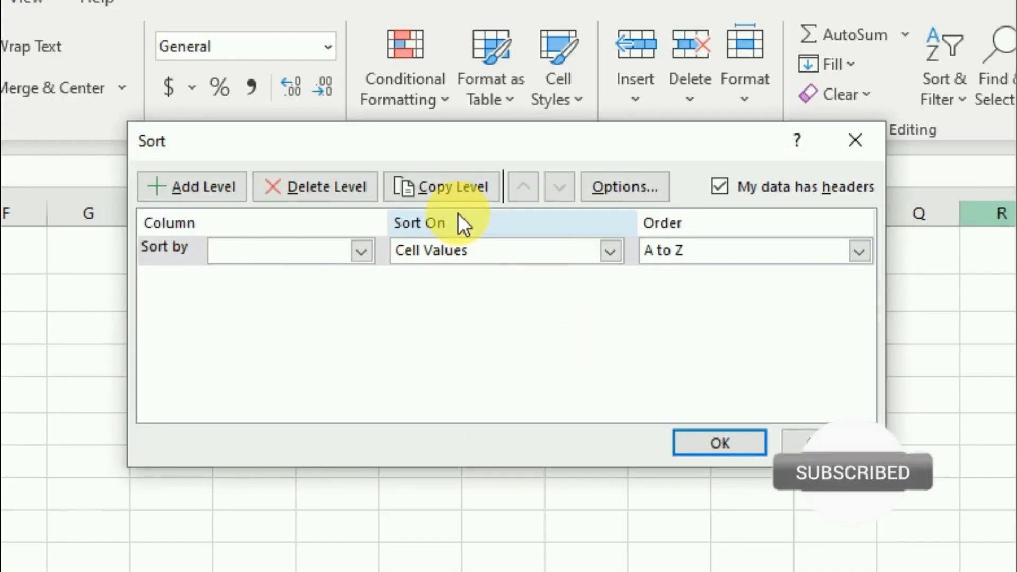
click(610, 252)
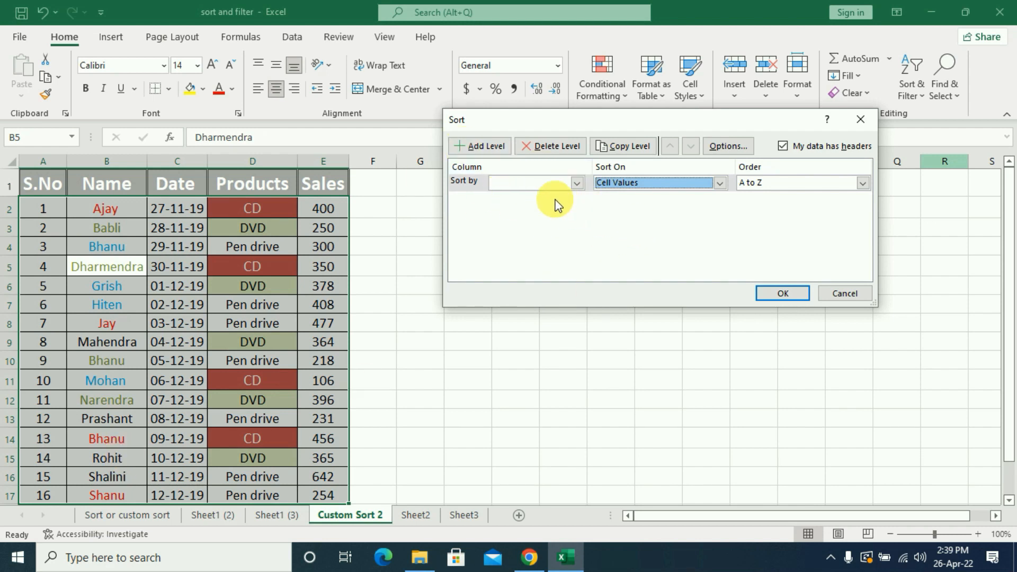
click(576, 183)
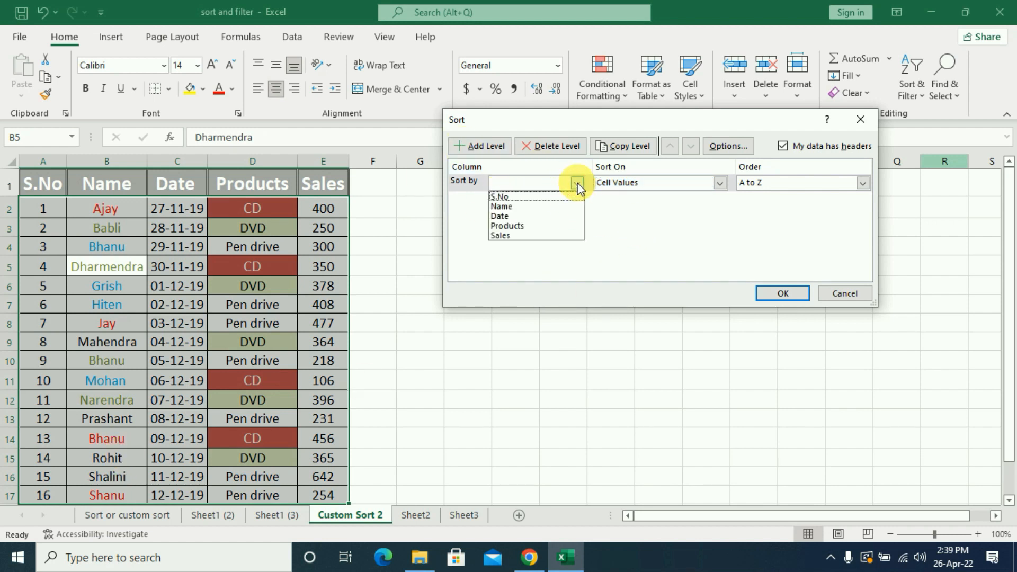
click(513, 228)
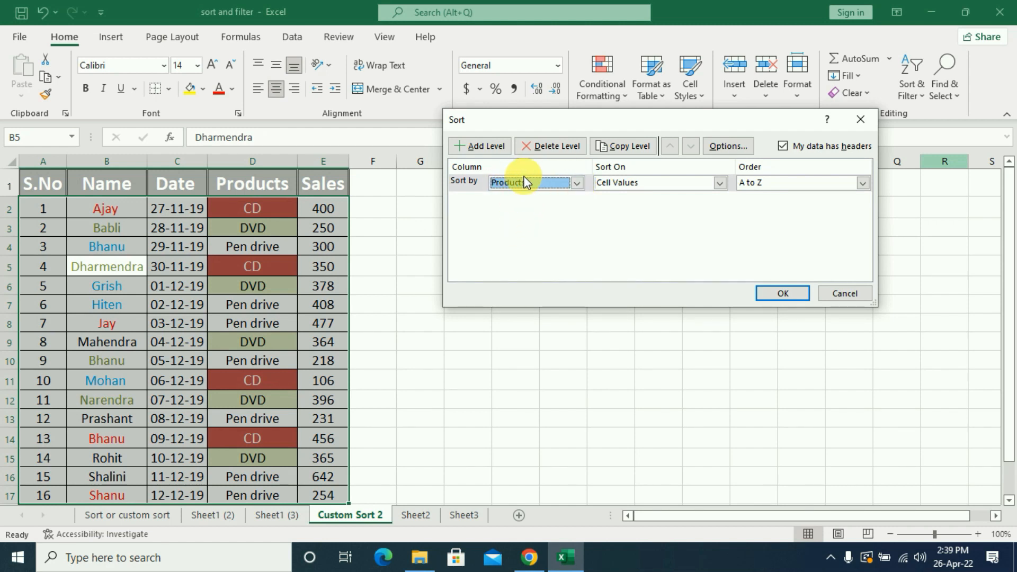
click(719, 183)
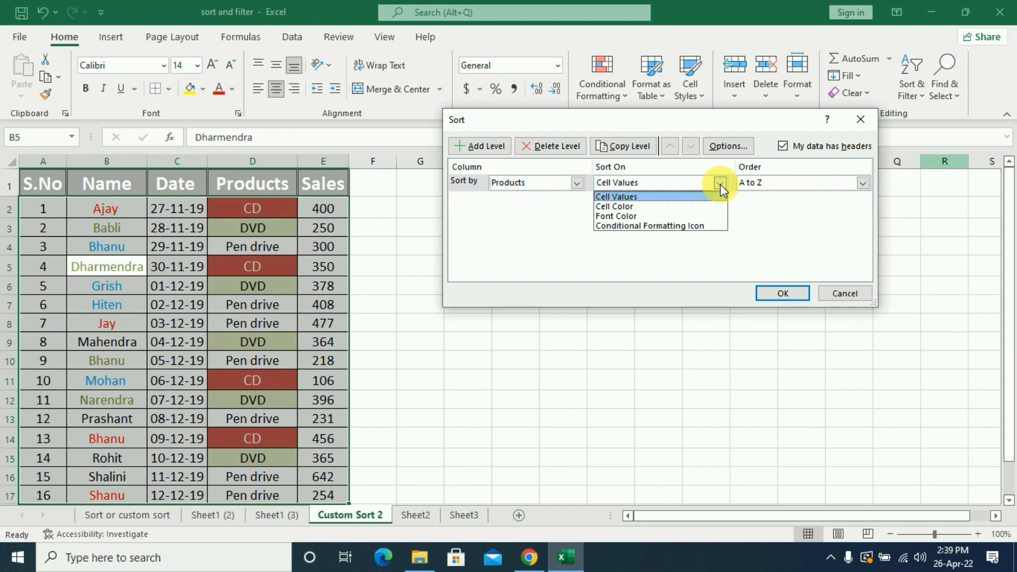
click(628, 207)
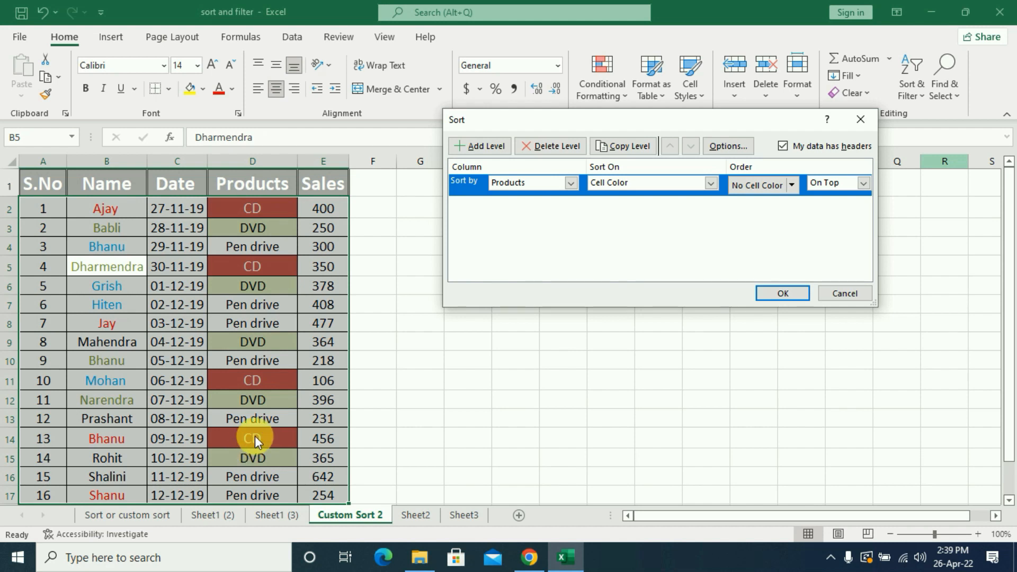
click(792, 185)
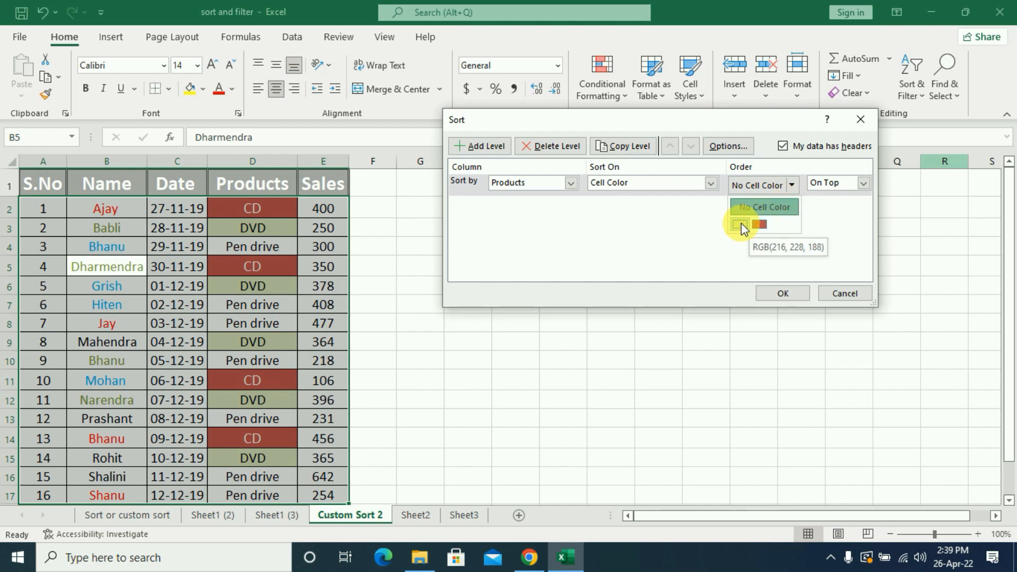
click(759, 224)
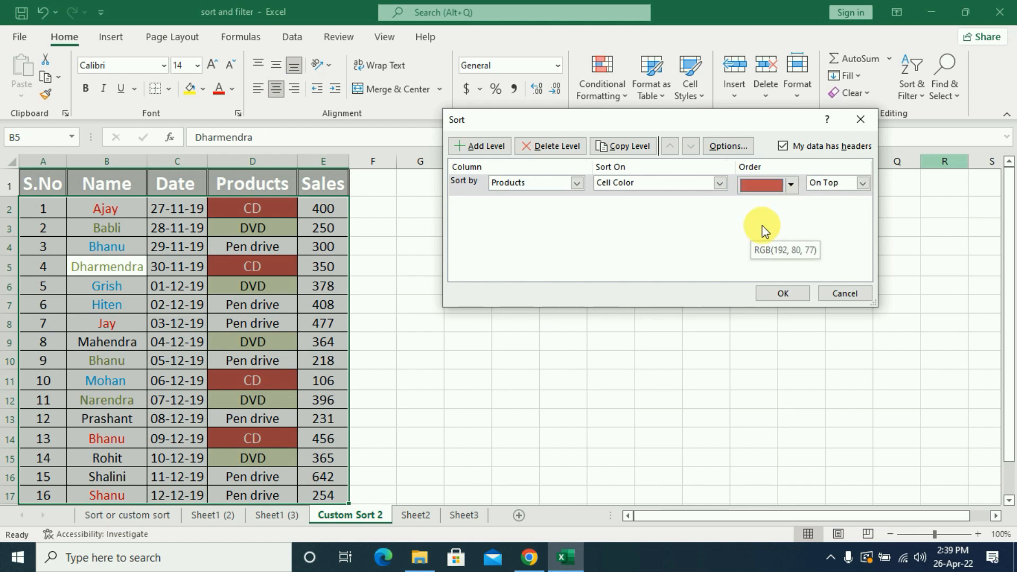
click(861, 184)
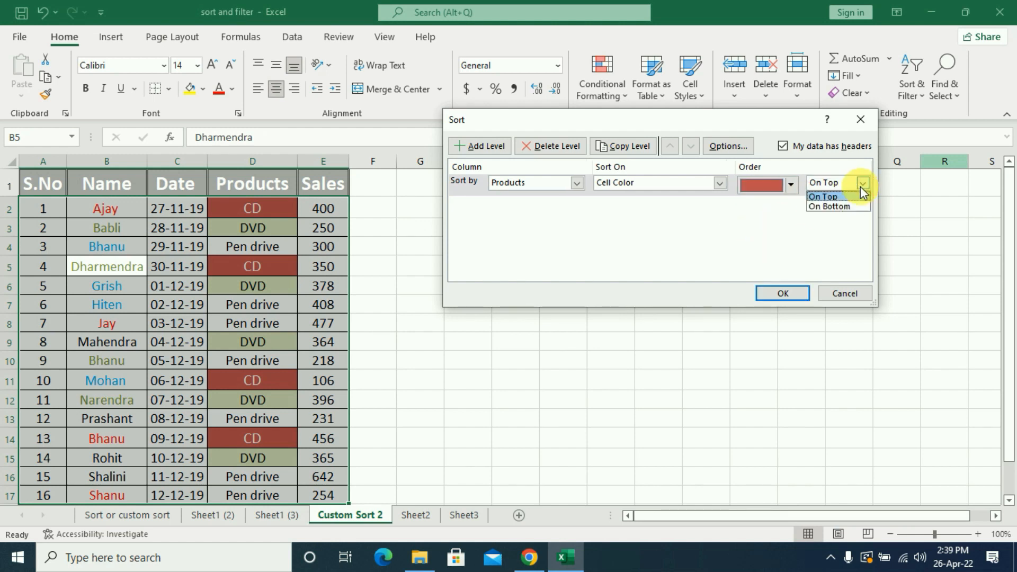
click(833, 198)
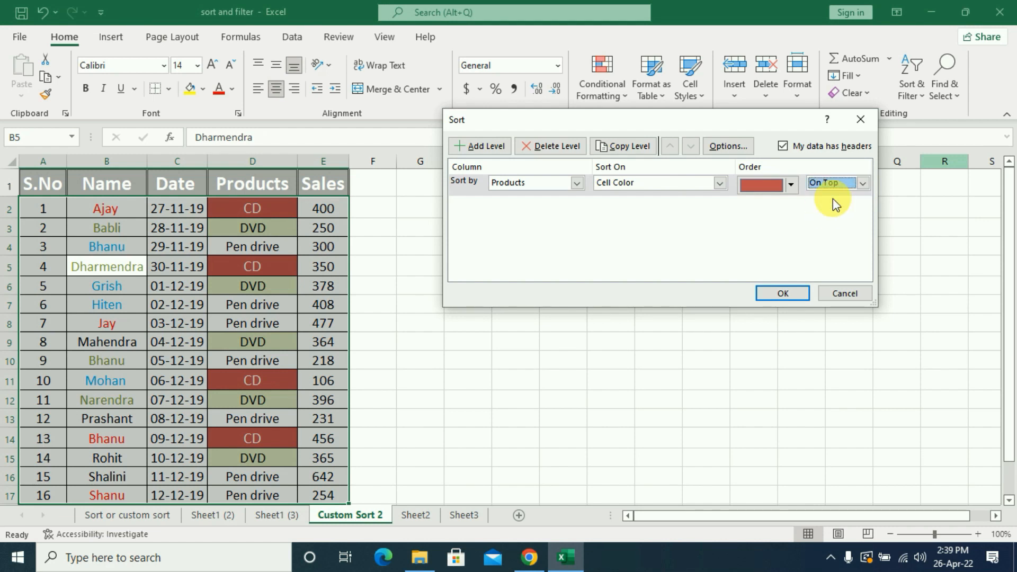
click(782, 293)
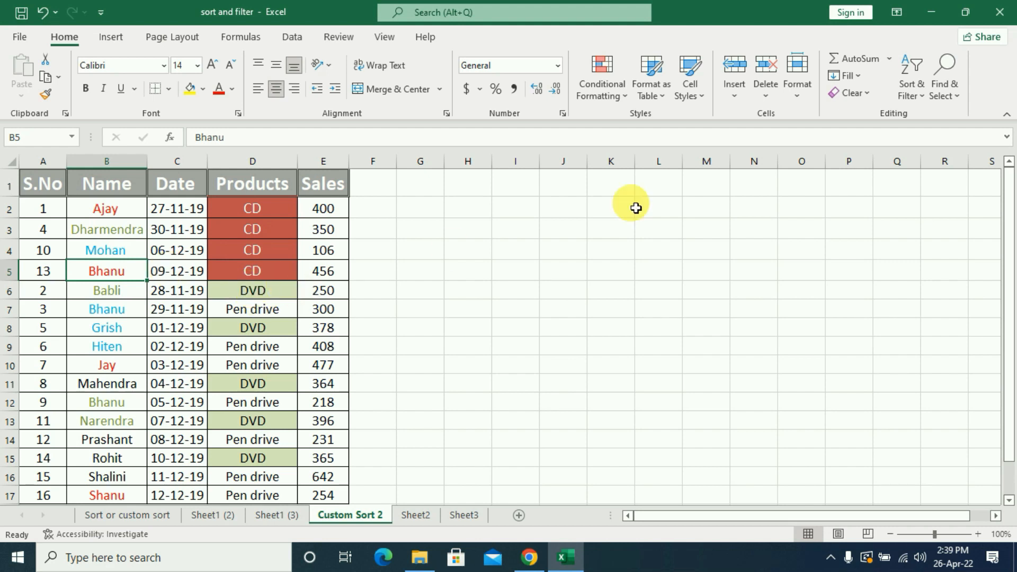
Change the Products cell-color sort to place the light green cells On Bottom, and check the row order.
click(913, 96)
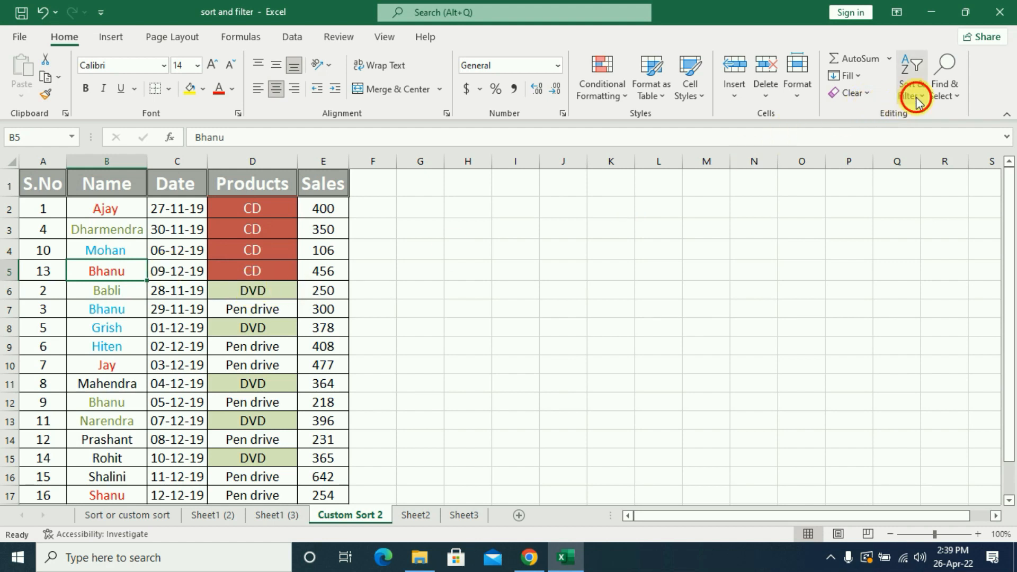
click(937, 169)
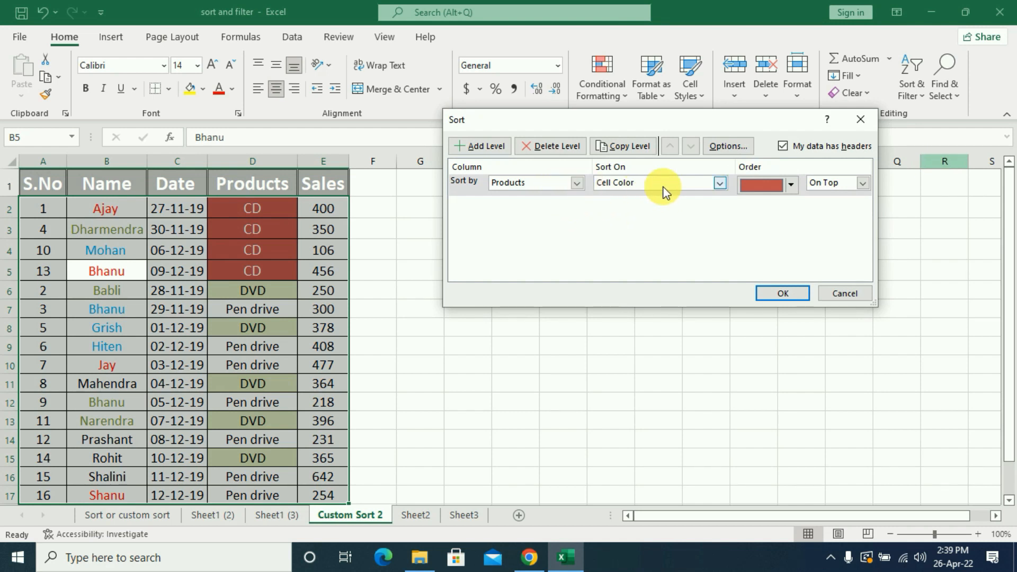
click(791, 186)
click(792, 188)
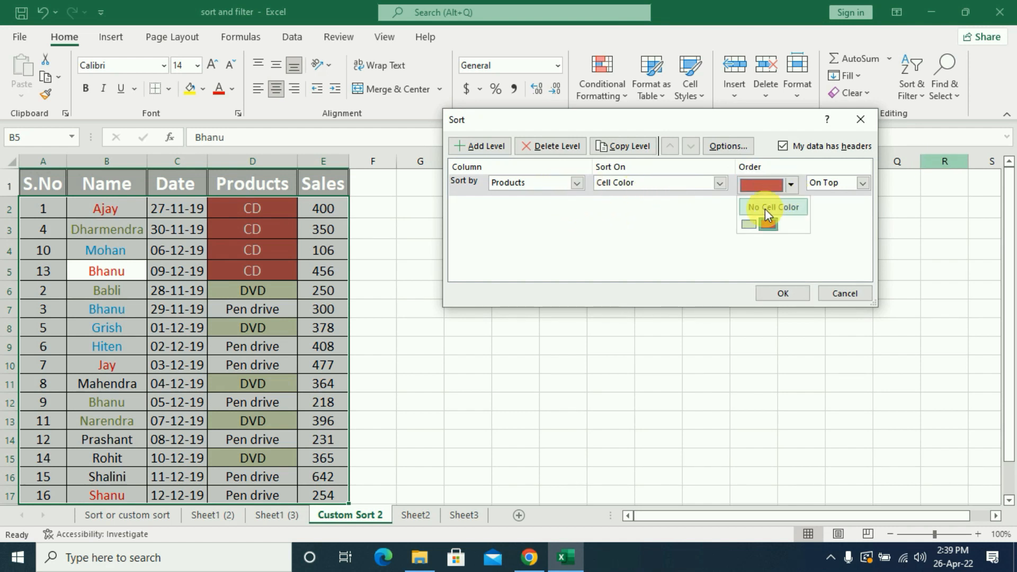
click(750, 224)
click(863, 185)
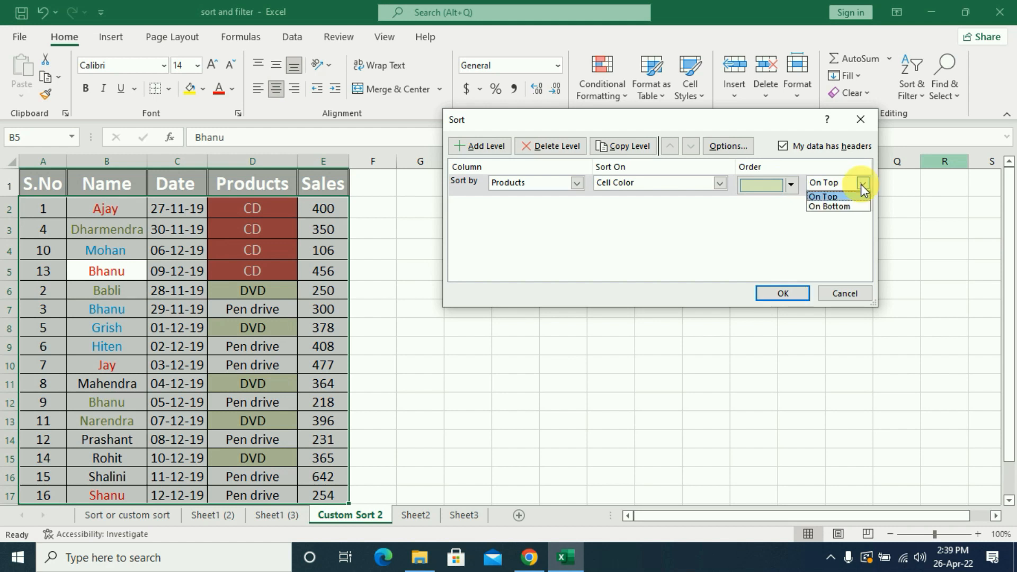
click(841, 207)
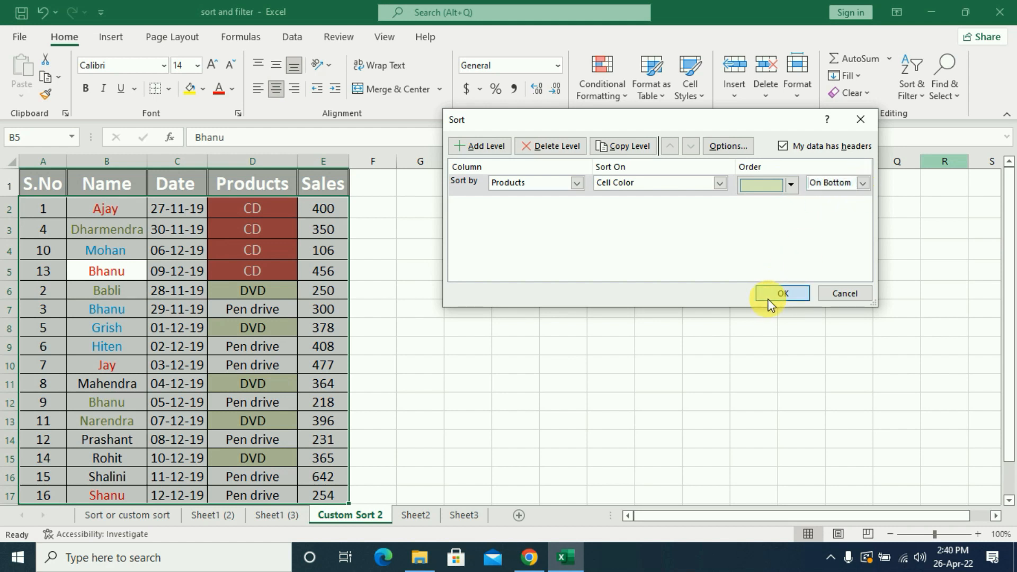
click(774, 294)
scroll(268, 421, down, 2)
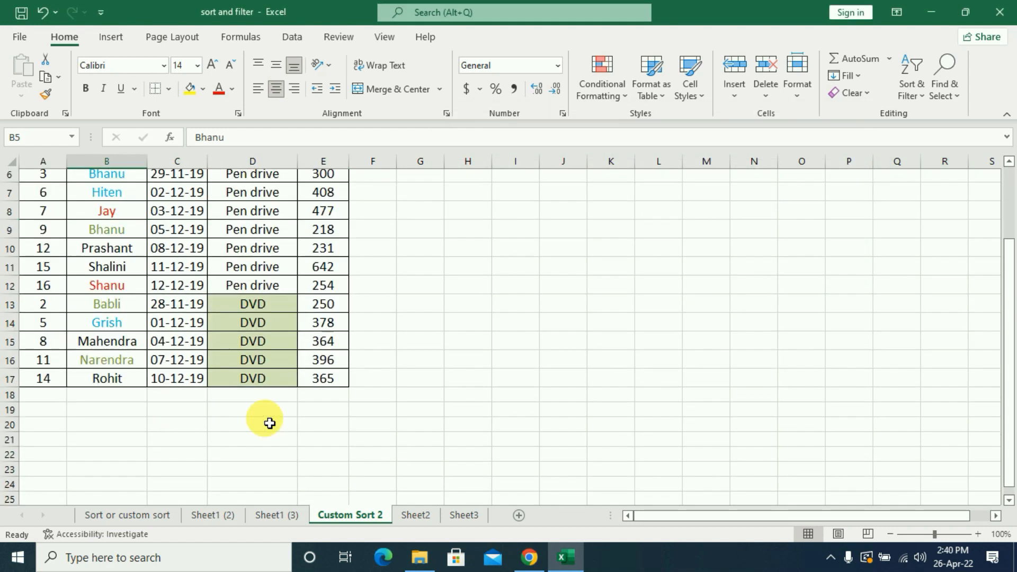
scroll(270, 424, up, 1)
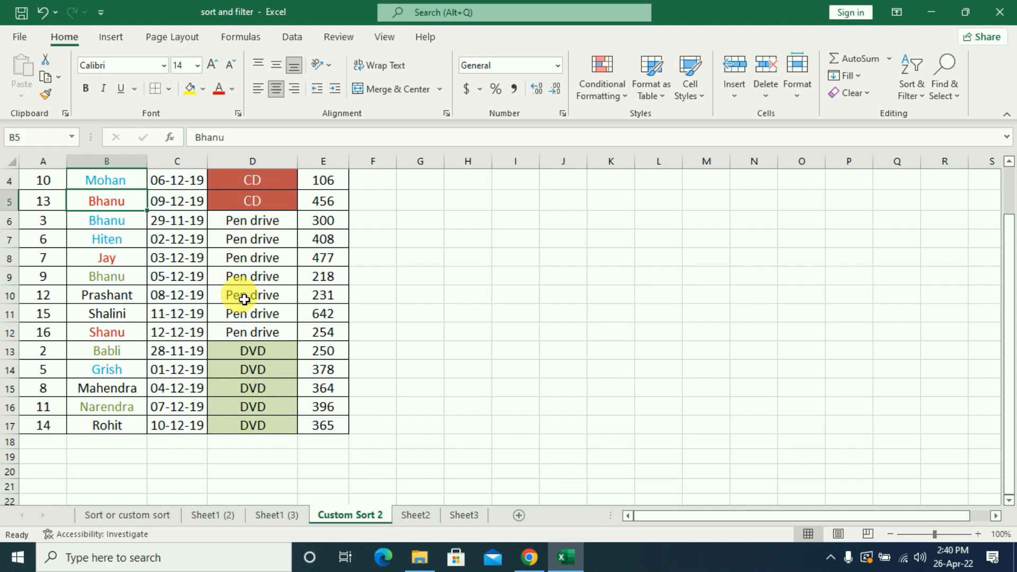
scroll(263, 350, up, 1)
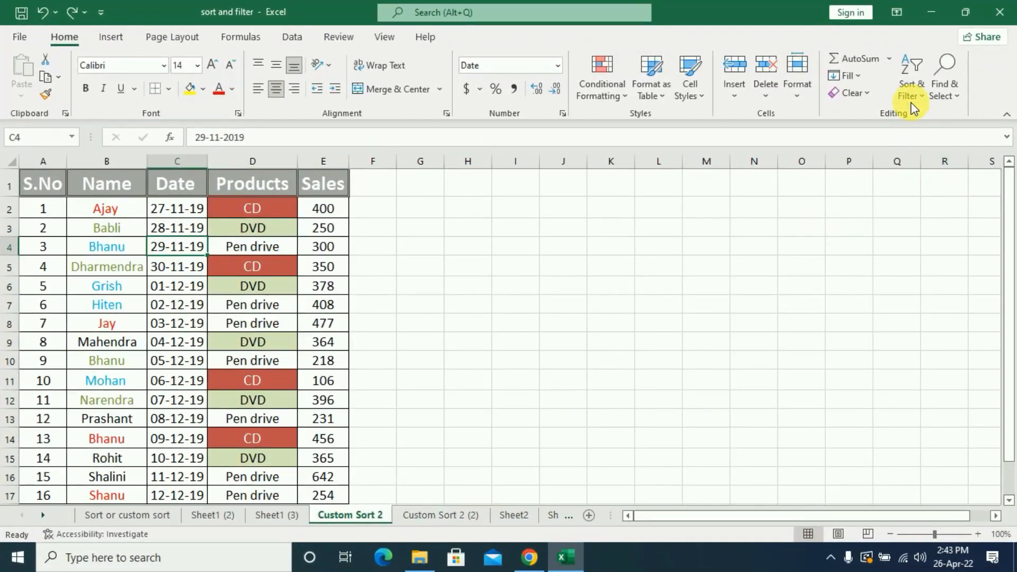
click(909, 92)
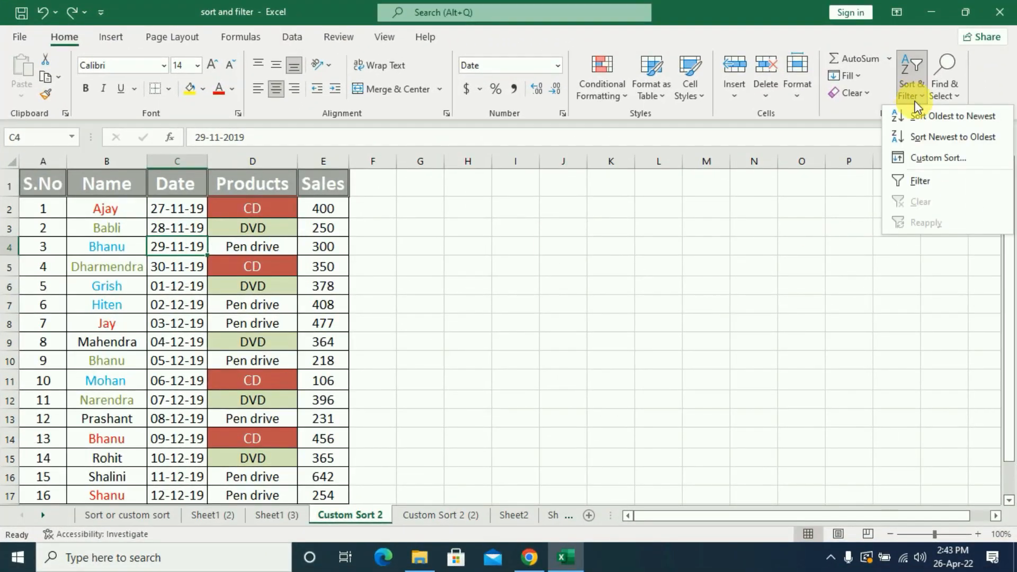
click(936, 157)
click(719, 183)
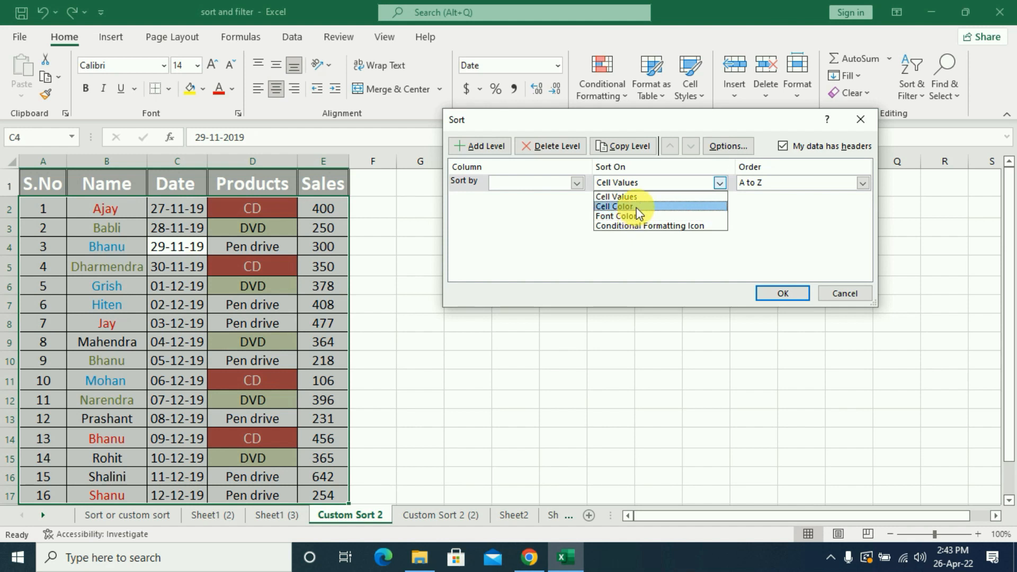
click(858, 294)
click(846, 293)
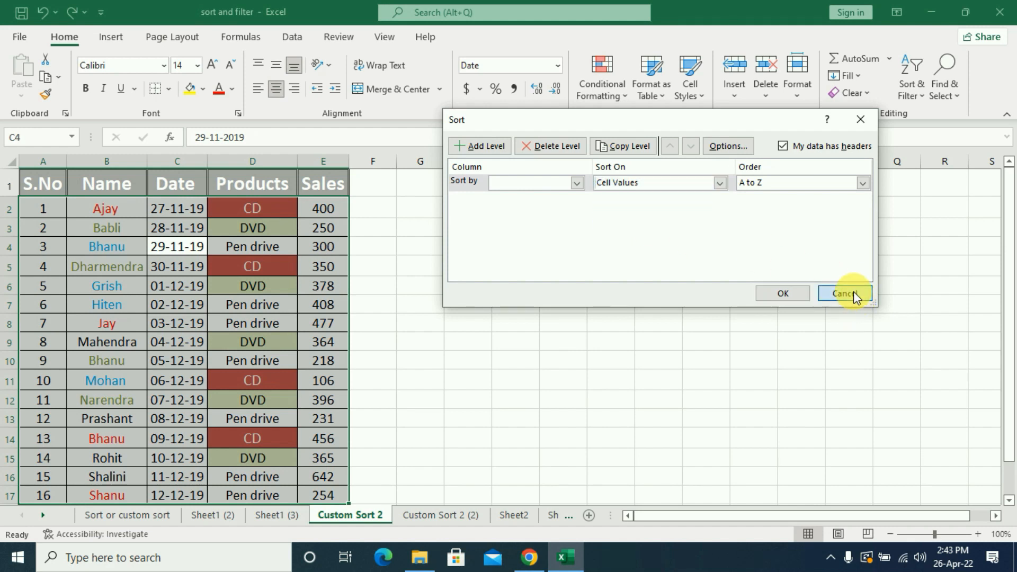
Select the sales table and custom sort it by the Name column on Font Color, placing the red names On Top.
drag(43, 209, 295, 428)
scroll(509, 371, up, 1)
shift+click(319, 495)
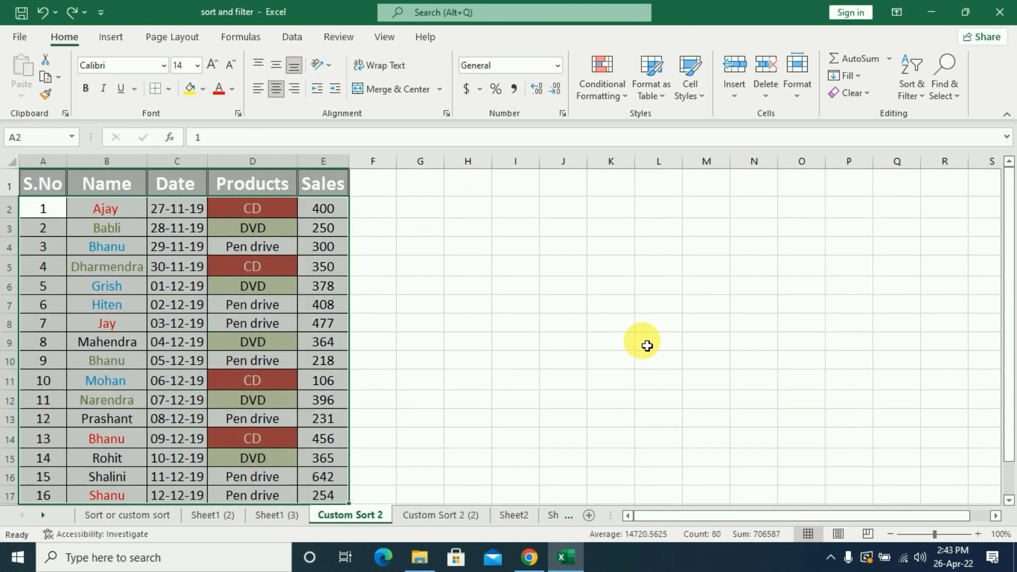
click(915, 94)
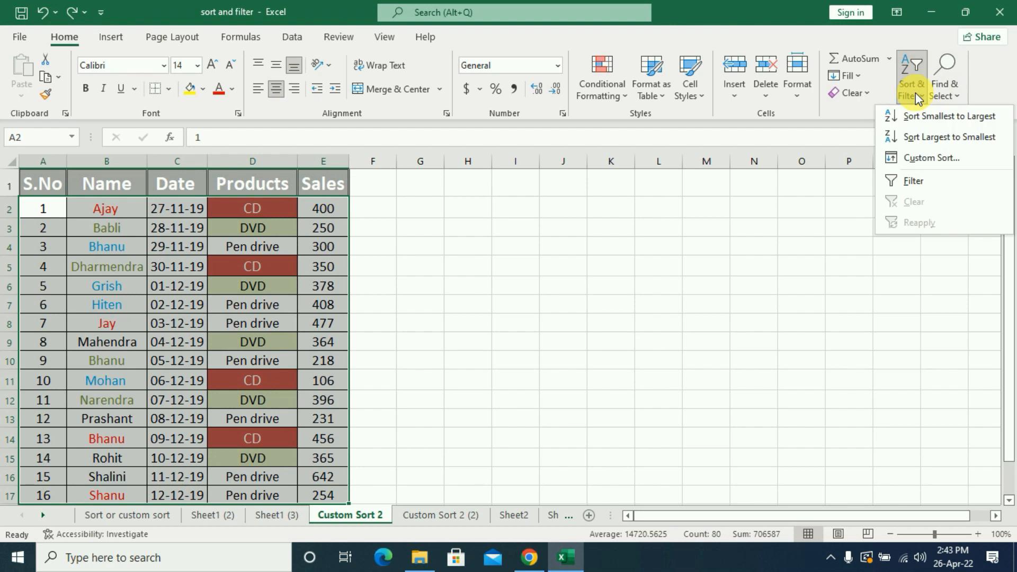
click(936, 157)
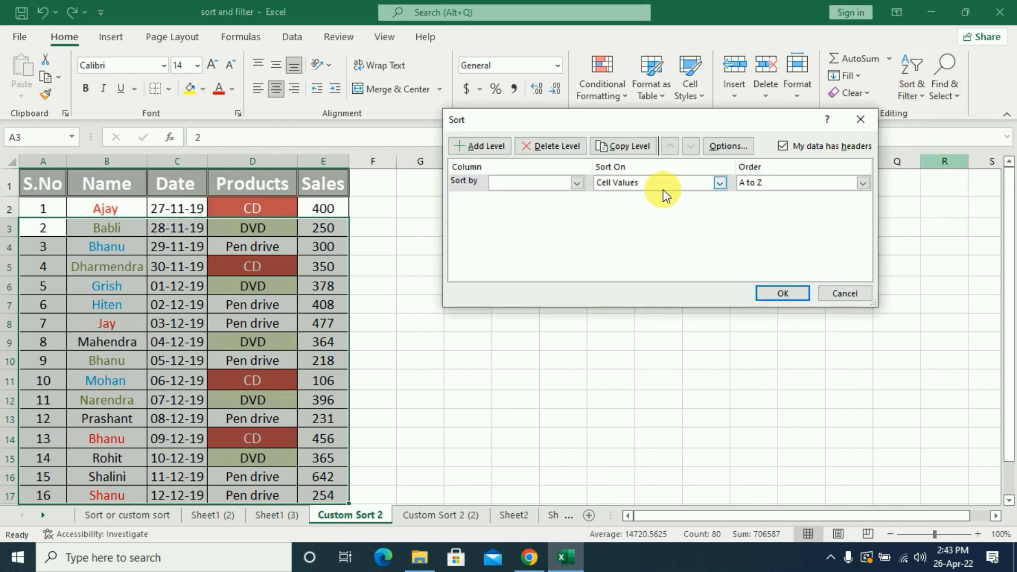
click(577, 183)
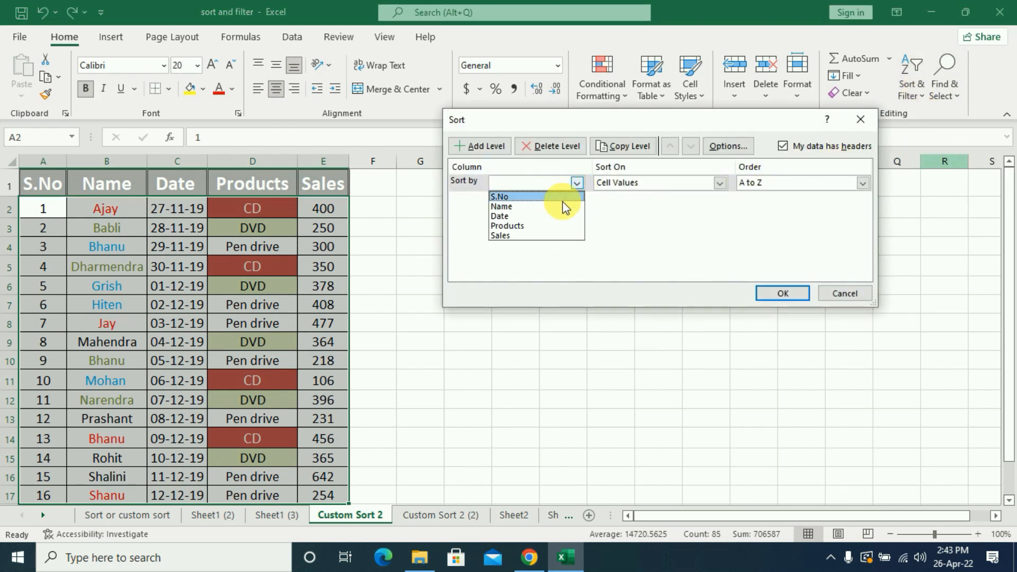
click(517, 206)
click(719, 182)
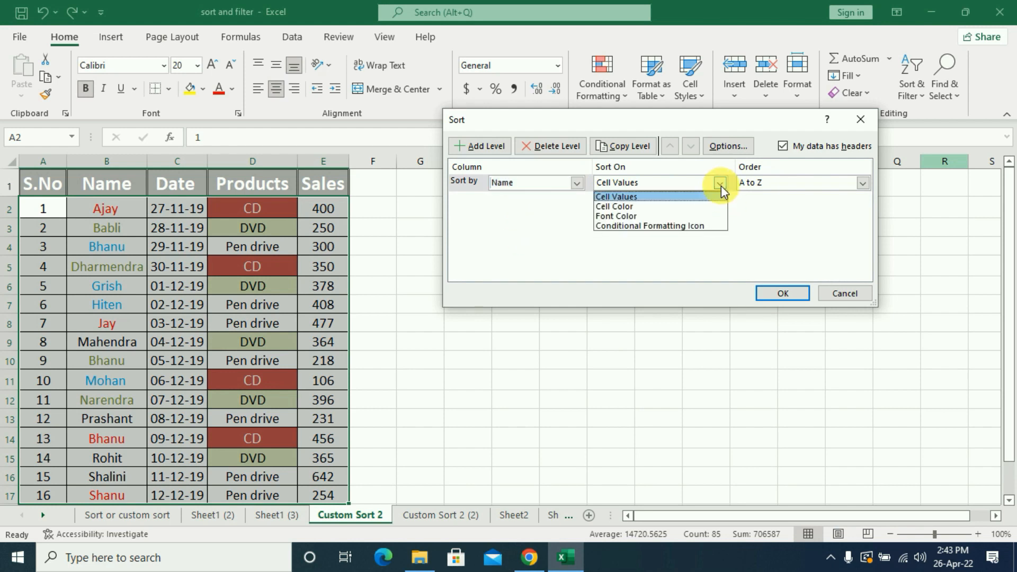
click(627, 216)
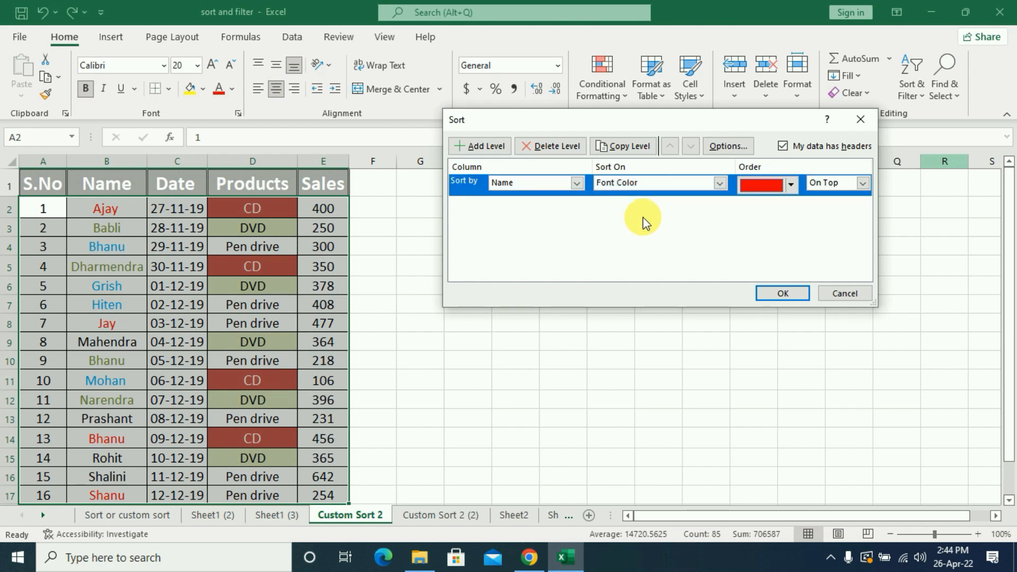
click(790, 185)
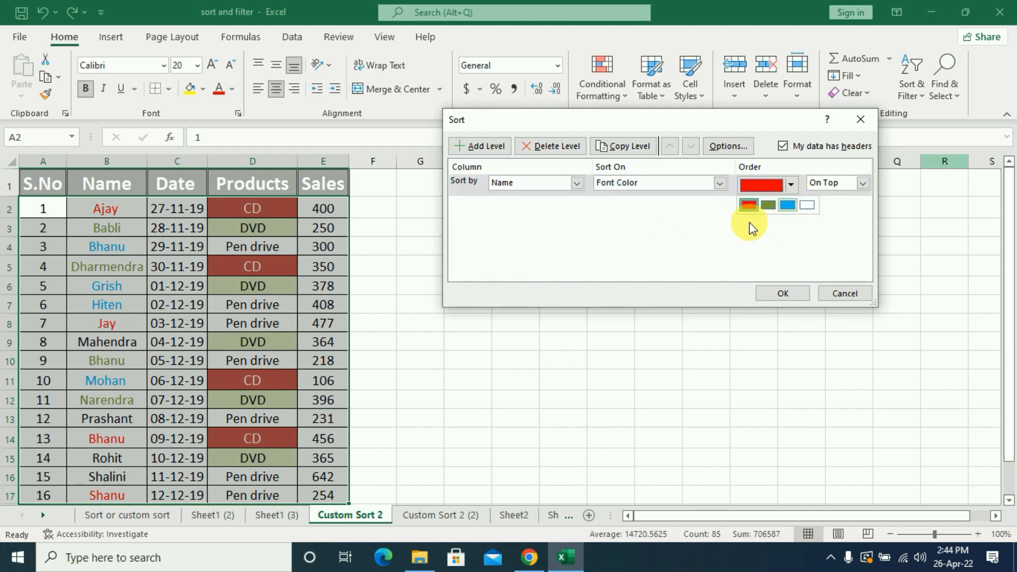
click(747, 204)
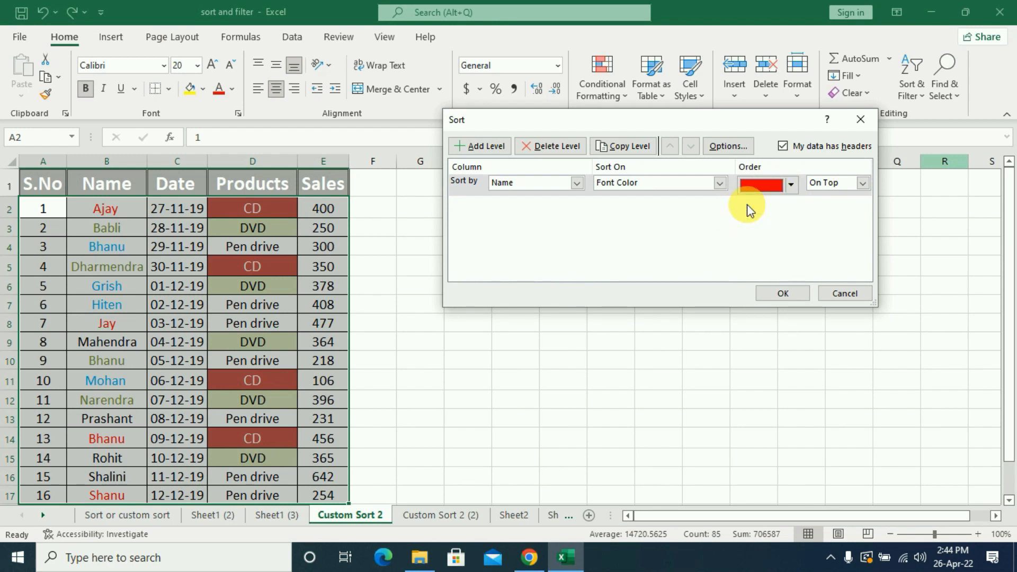
click(863, 184)
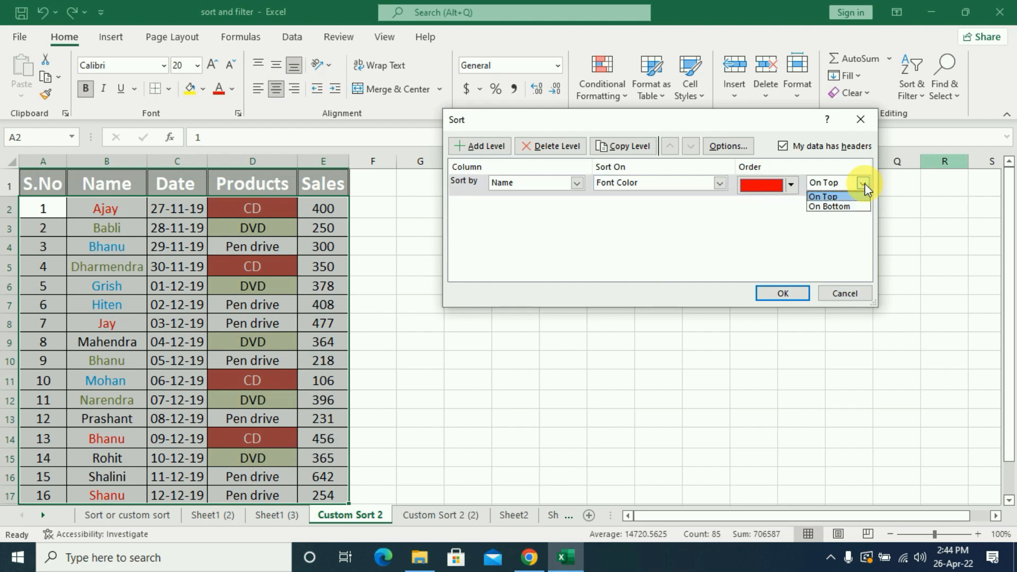
click(831, 196)
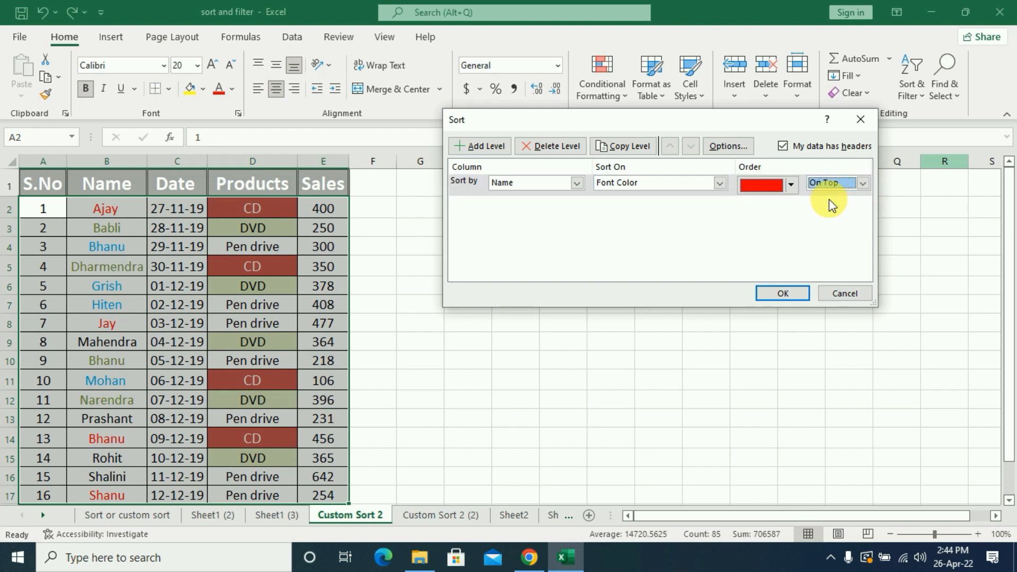
click(784, 294)
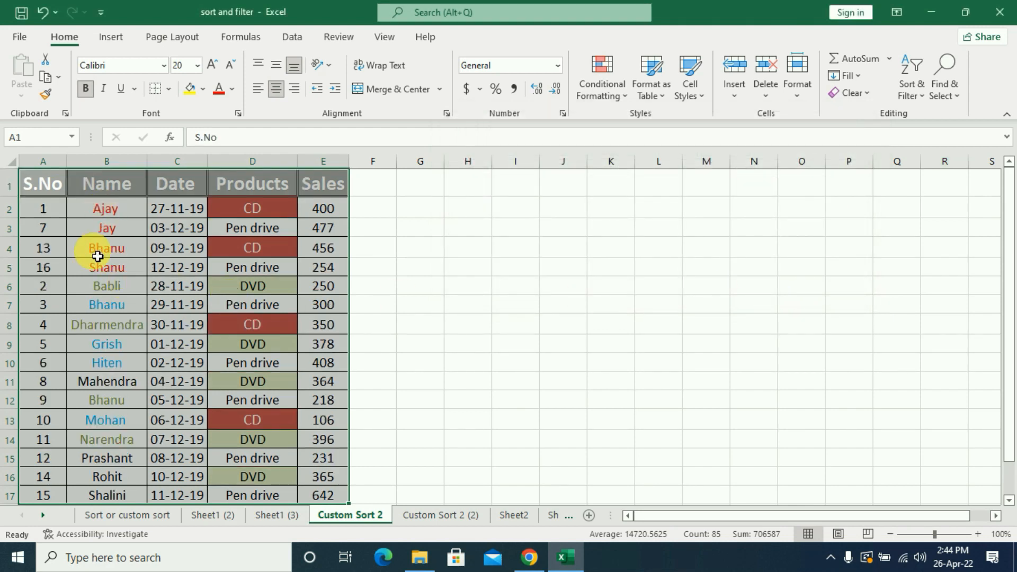
Change the Name font-color sort to place the blue names On Bottom, and check the row order.
click(914, 93)
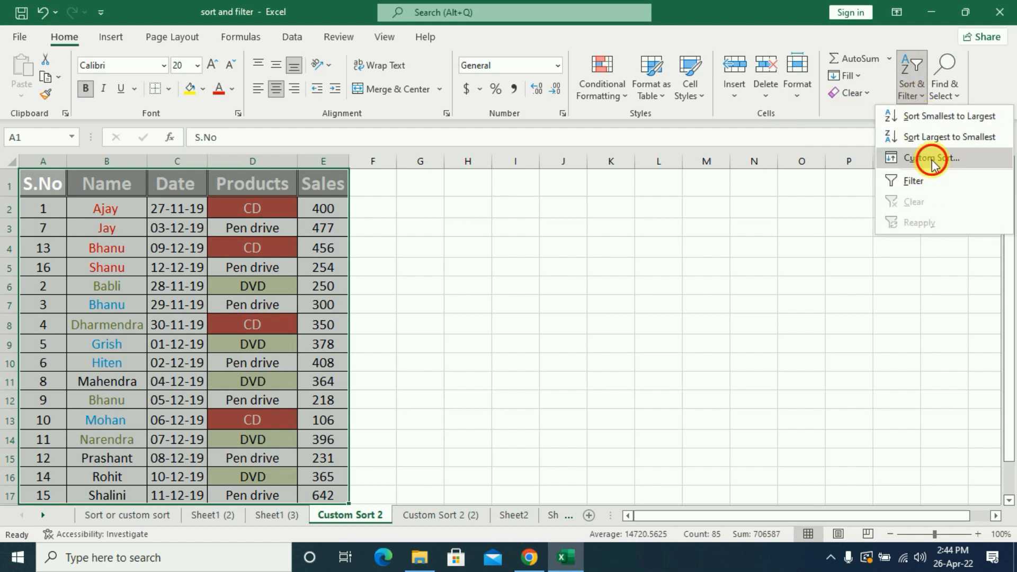
click(932, 158)
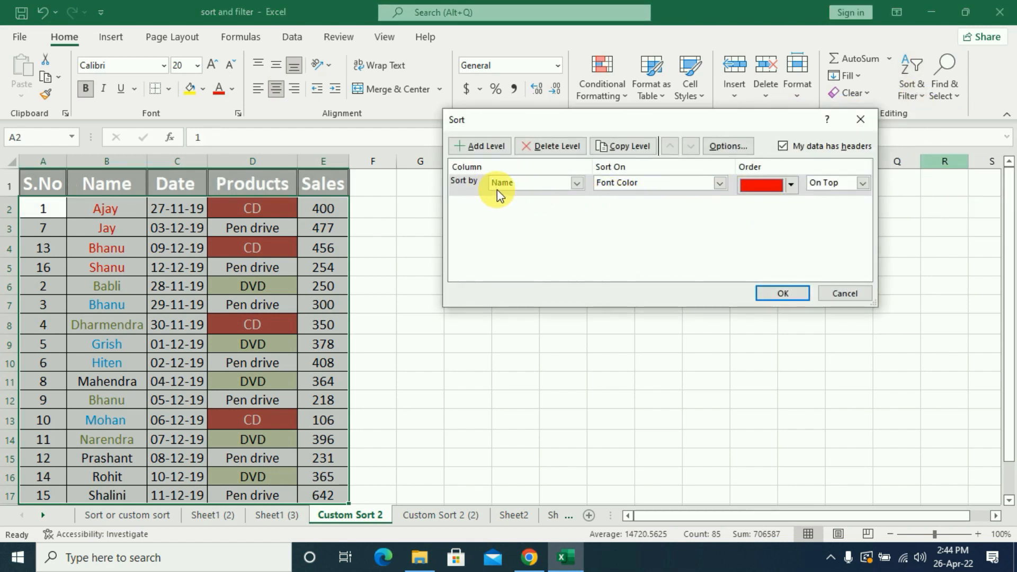
click(791, 185)
click(766, 206)
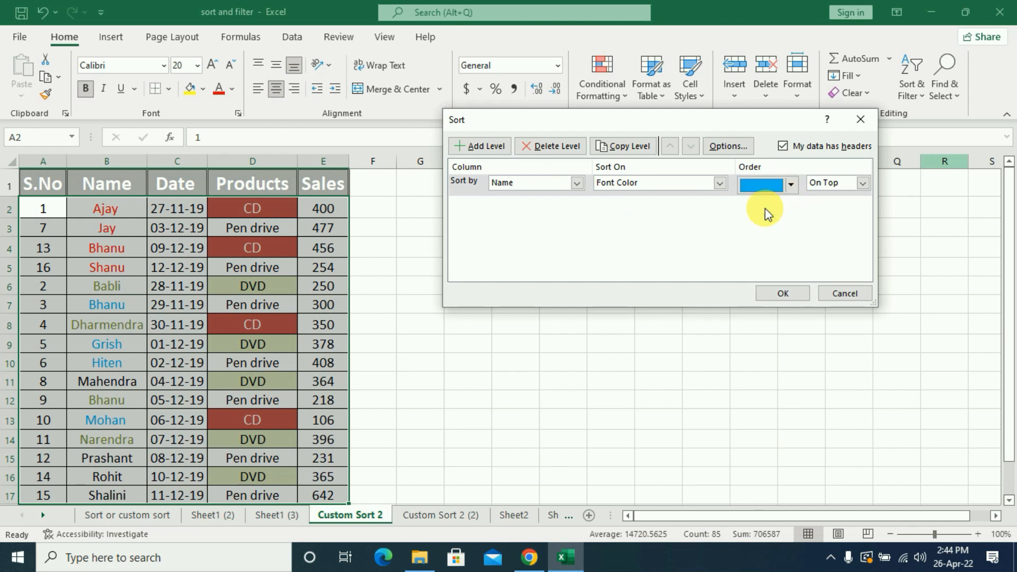
click(862, 183)
click(848, 206)
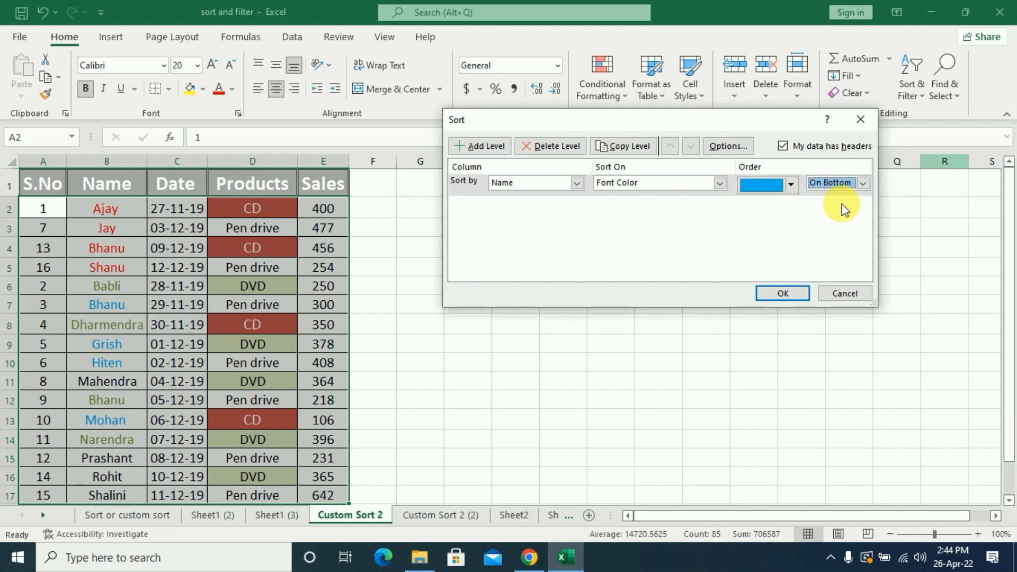
click(793, 294)
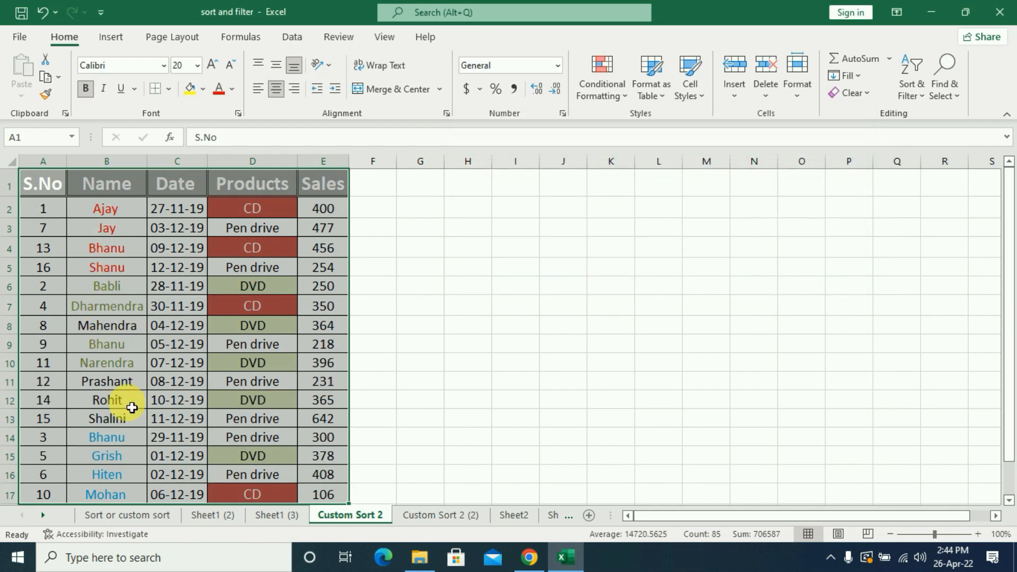
scroll(132, 405, down, 1)
scroll(114, 360, up, 1)
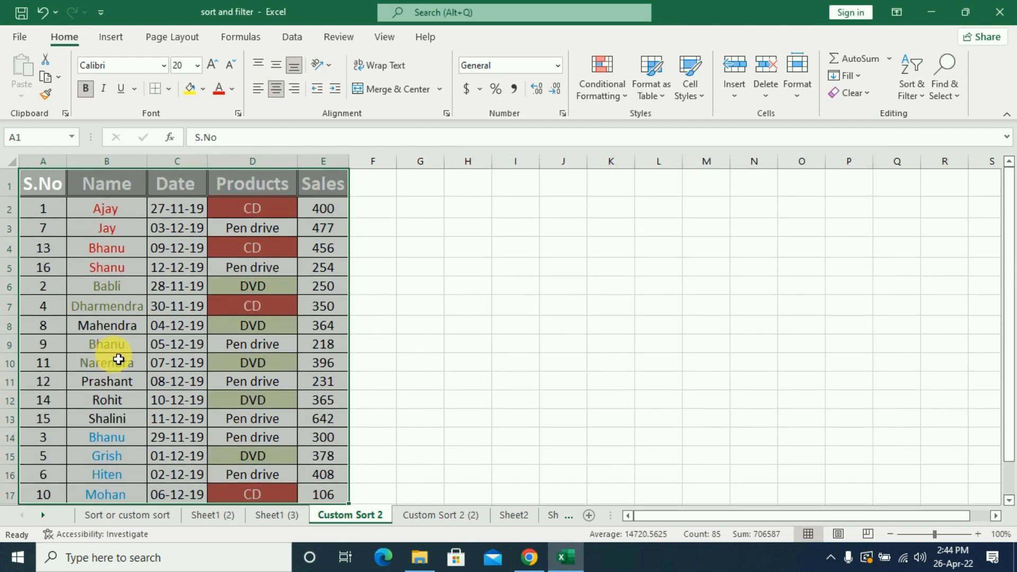